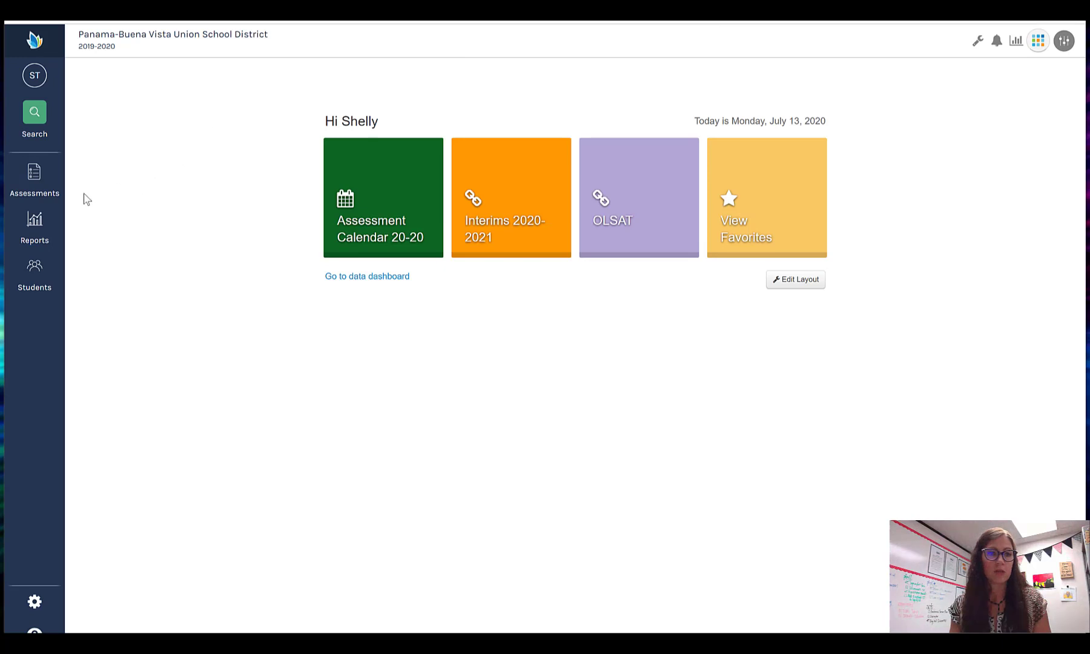
Start a new Item Bank question with the Item content type and view the available item types.
left_click(47, 185)
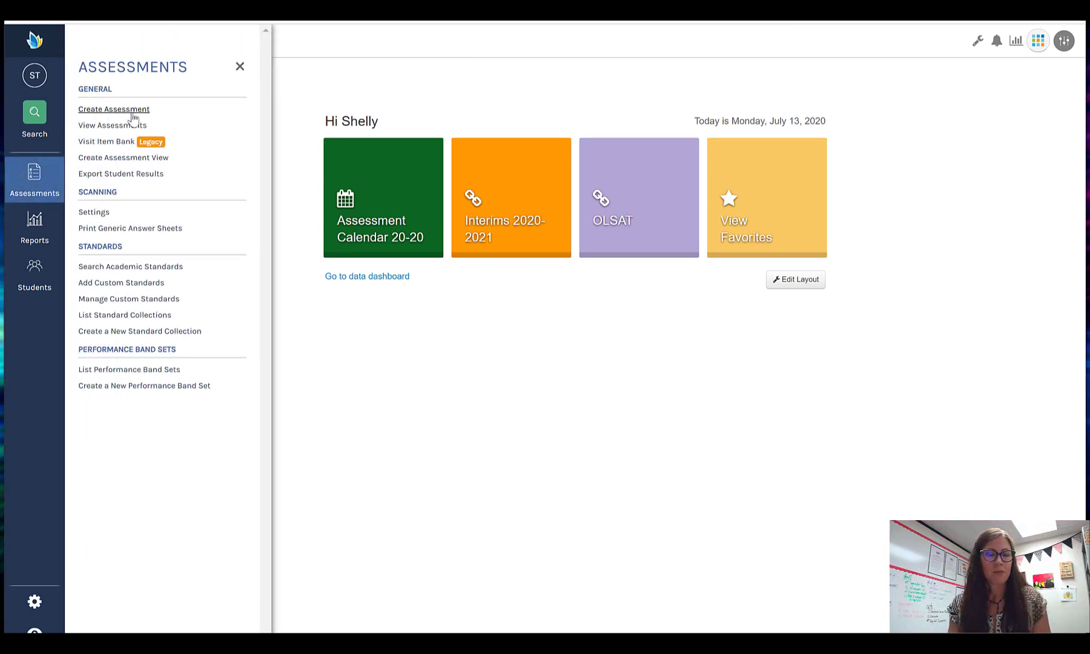
left_click(133, 110)
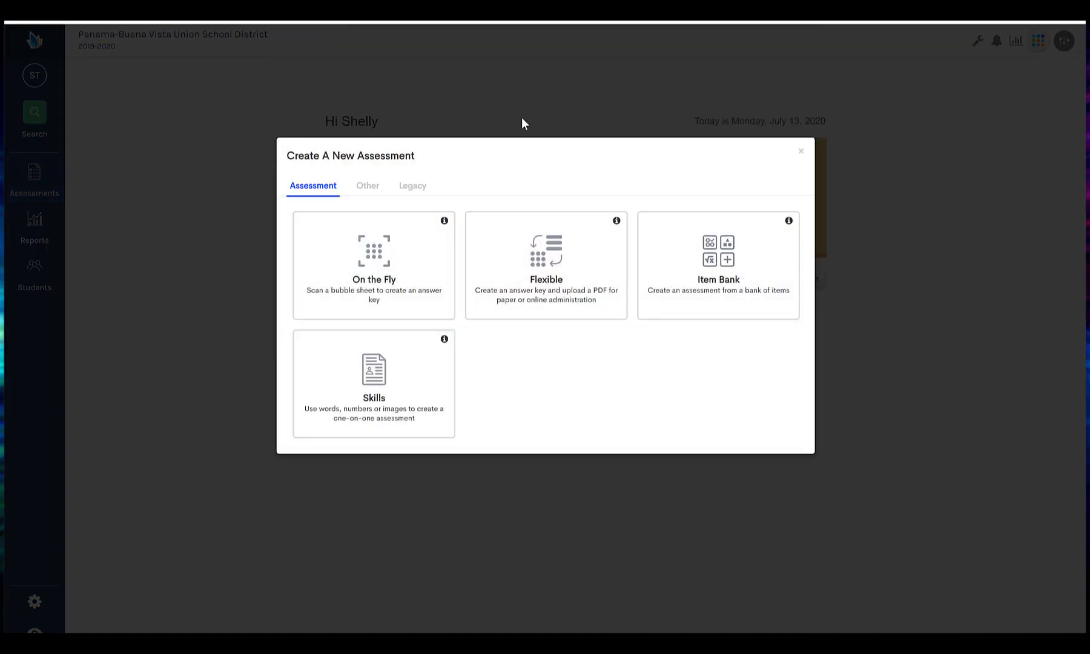
left_click(750, 289)
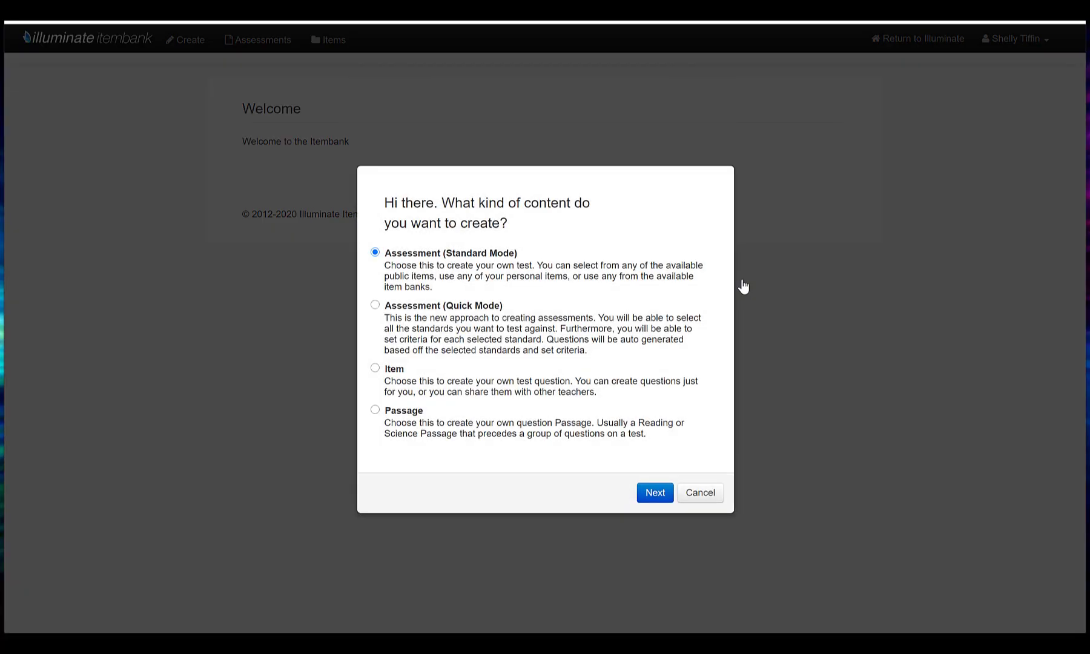
left_click(376, 368)
left_click(654, 494)
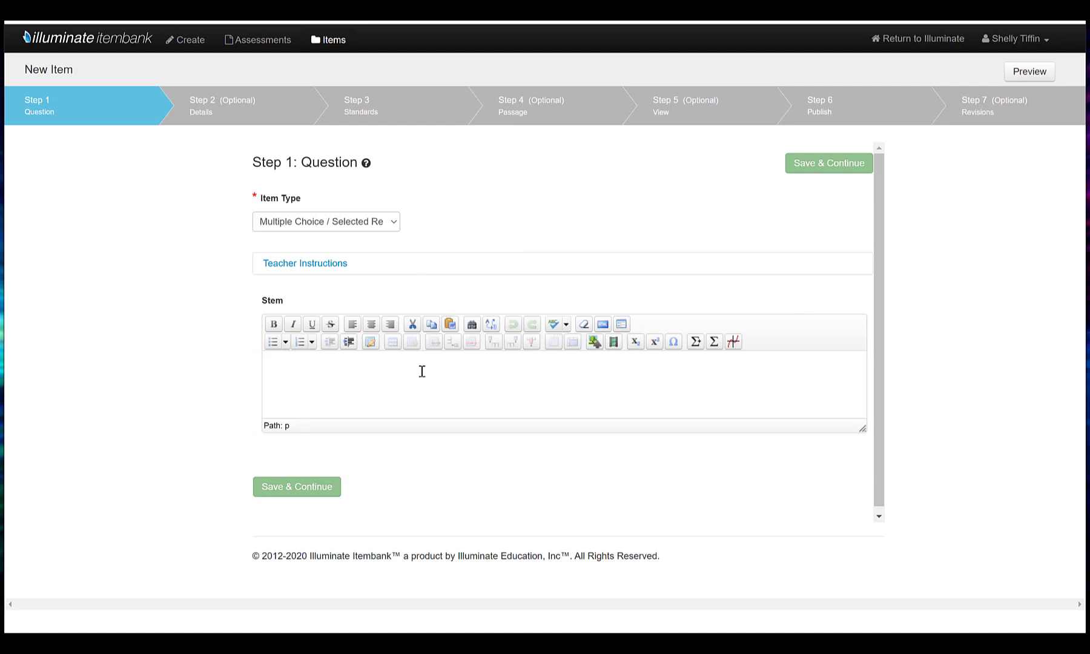
left_click(390, 221)
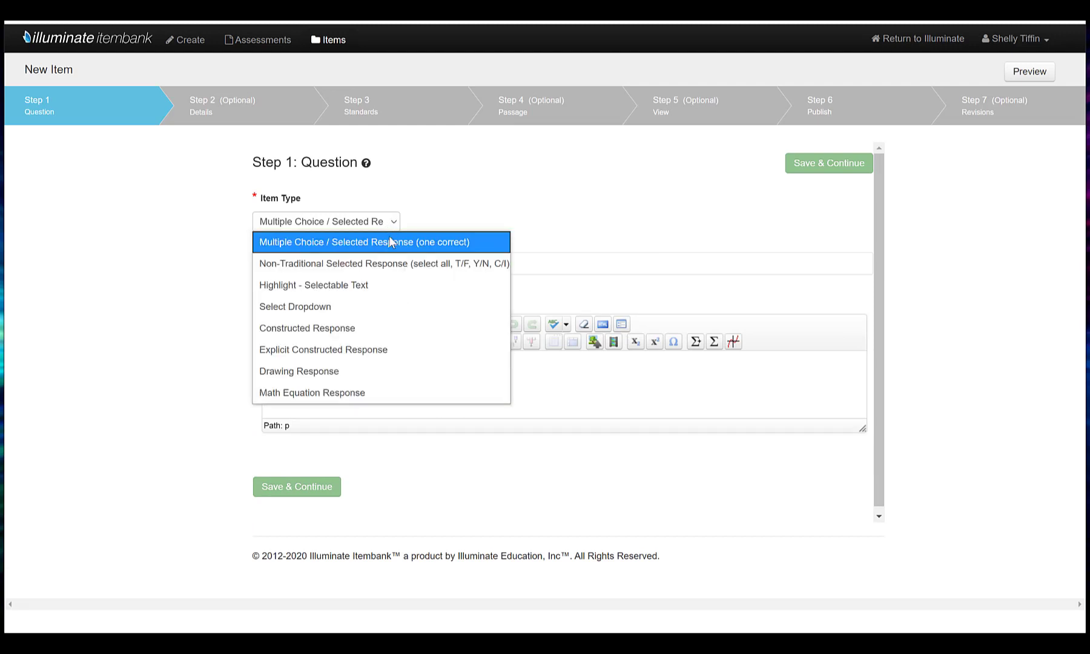
left_click(572, 381)
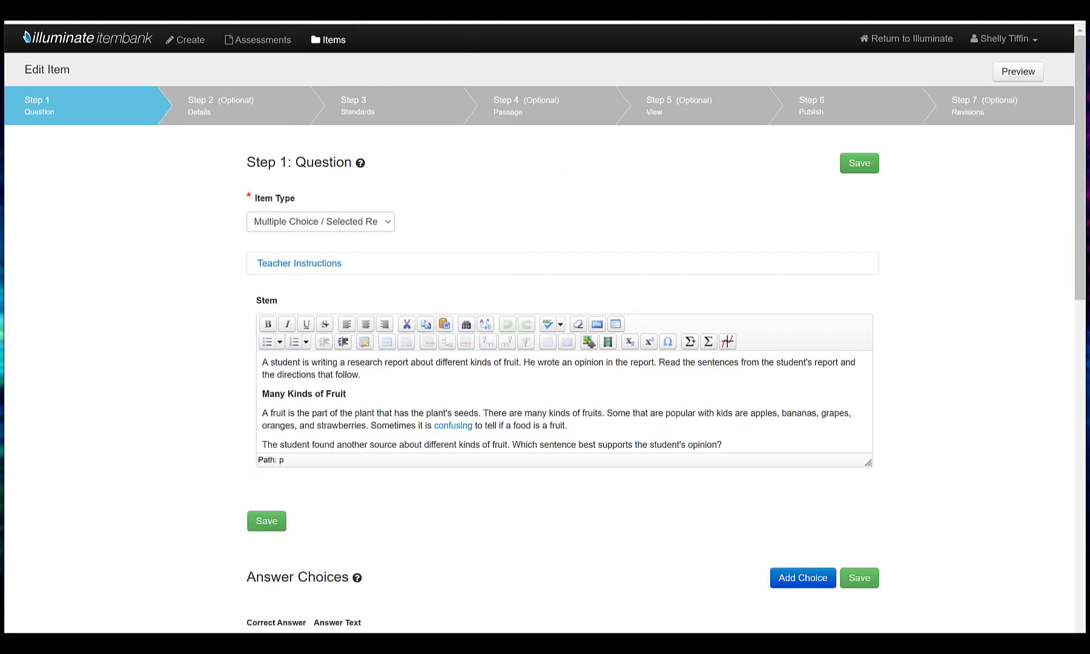
Check the fruit question on the Smarter Balanced sample items page, then save the matching multiple-choice question in the item editor.
left_click(388, 22)
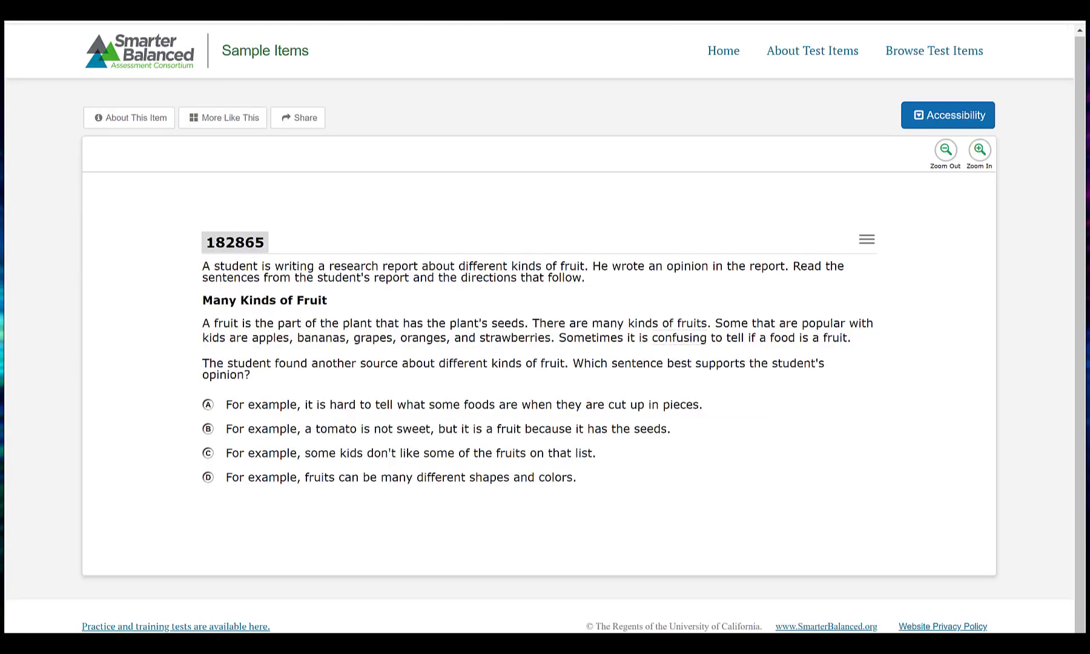
left_click(424, 22)
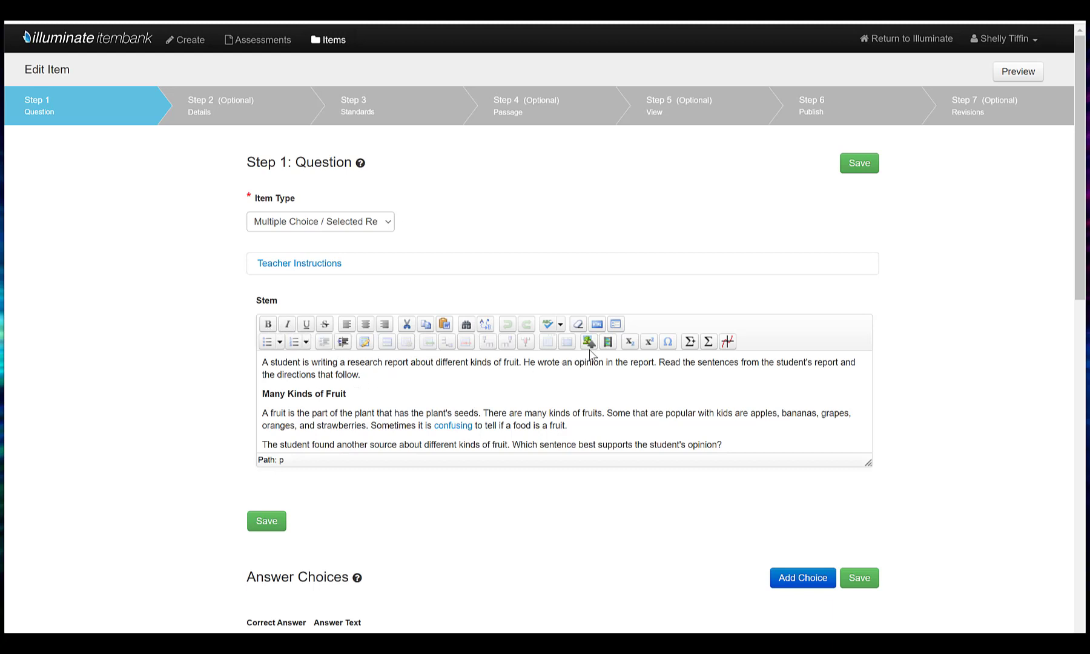
left_click(267, 522)
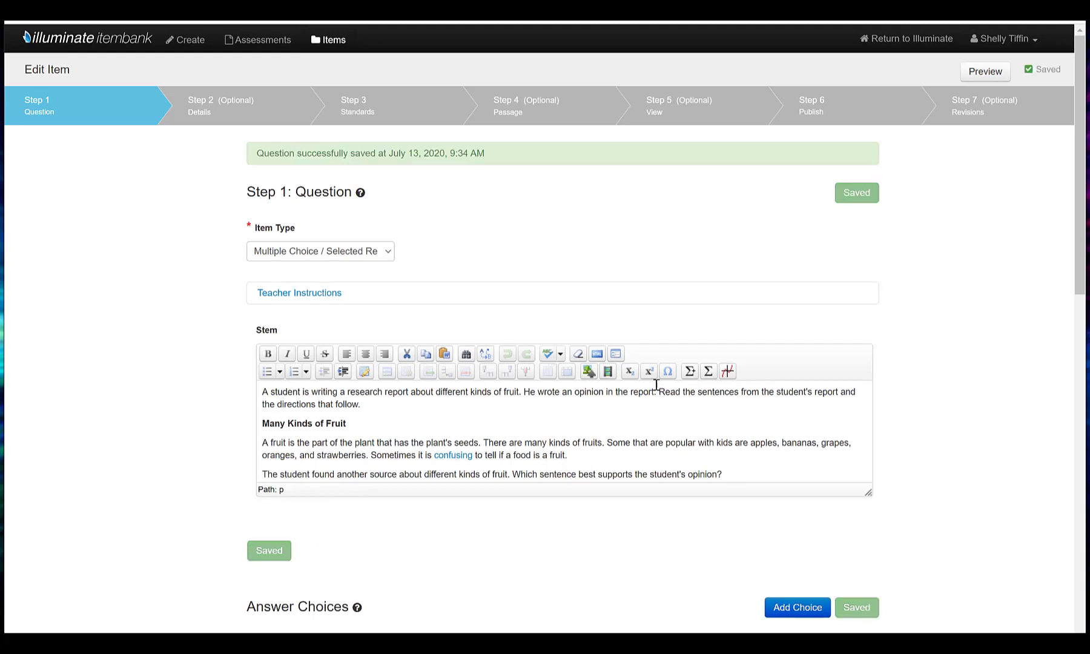
Add an empty answer choice E below choice D and delete it again.
scroll(655, 384, "down", 6)
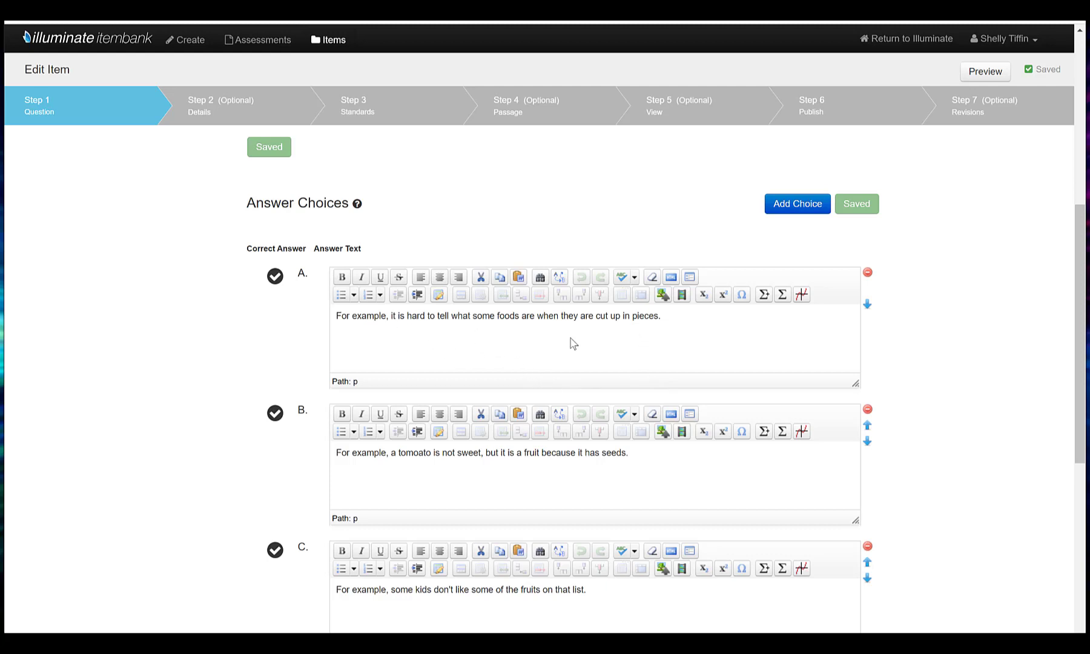
scroll(630, 464, "down", 5)
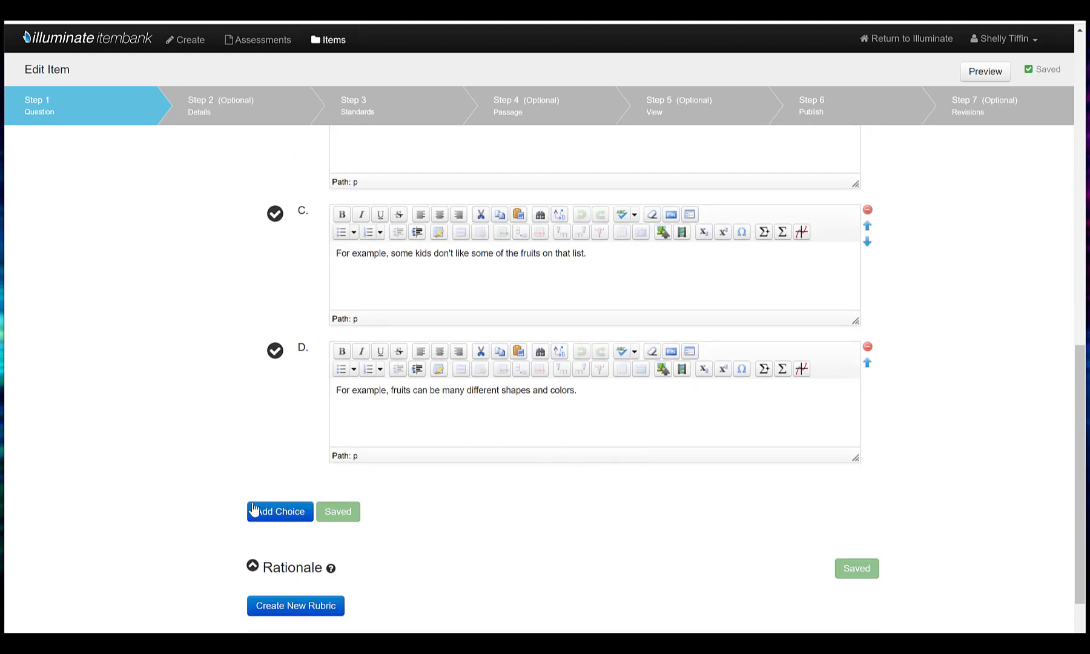
left_click(257, 513)
left_click(263, 514)
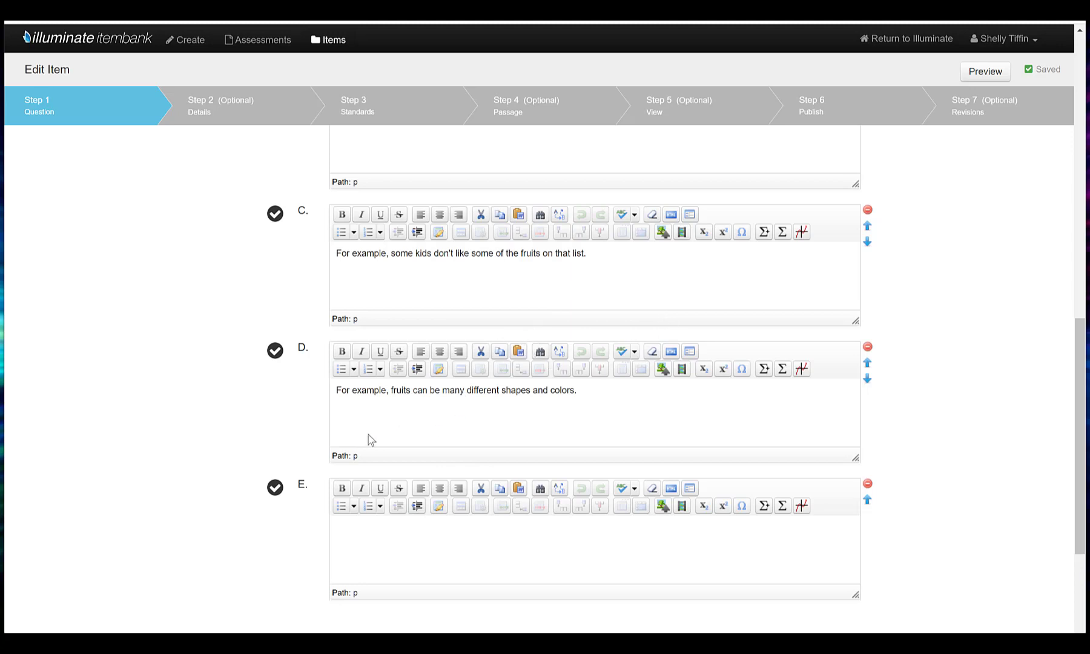
left_click(868, 484)
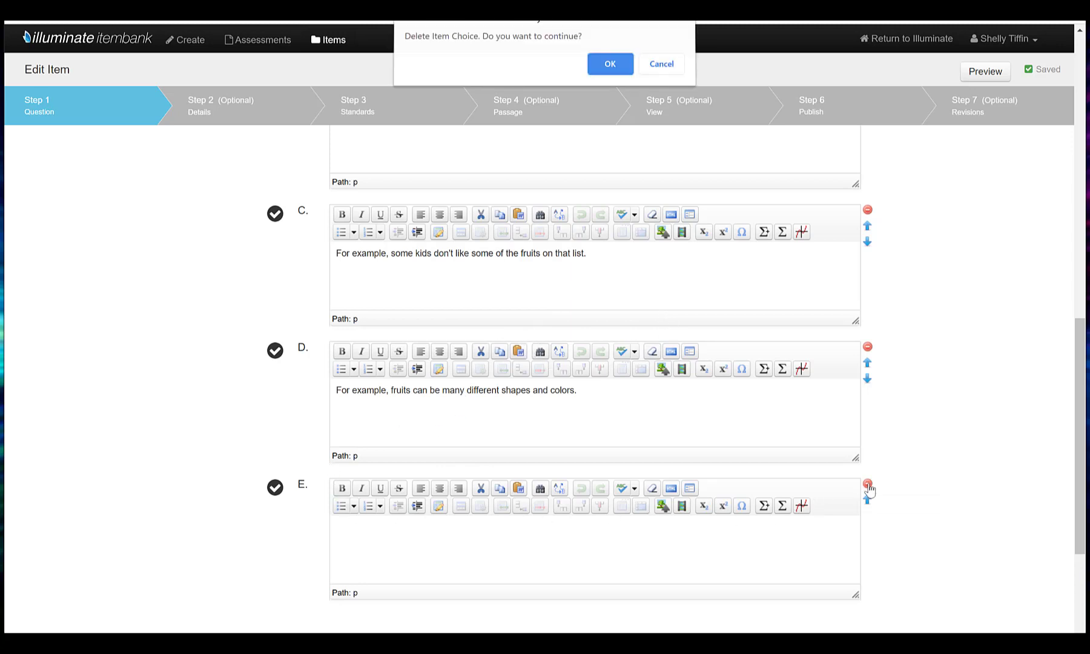
left_click(610, 66)
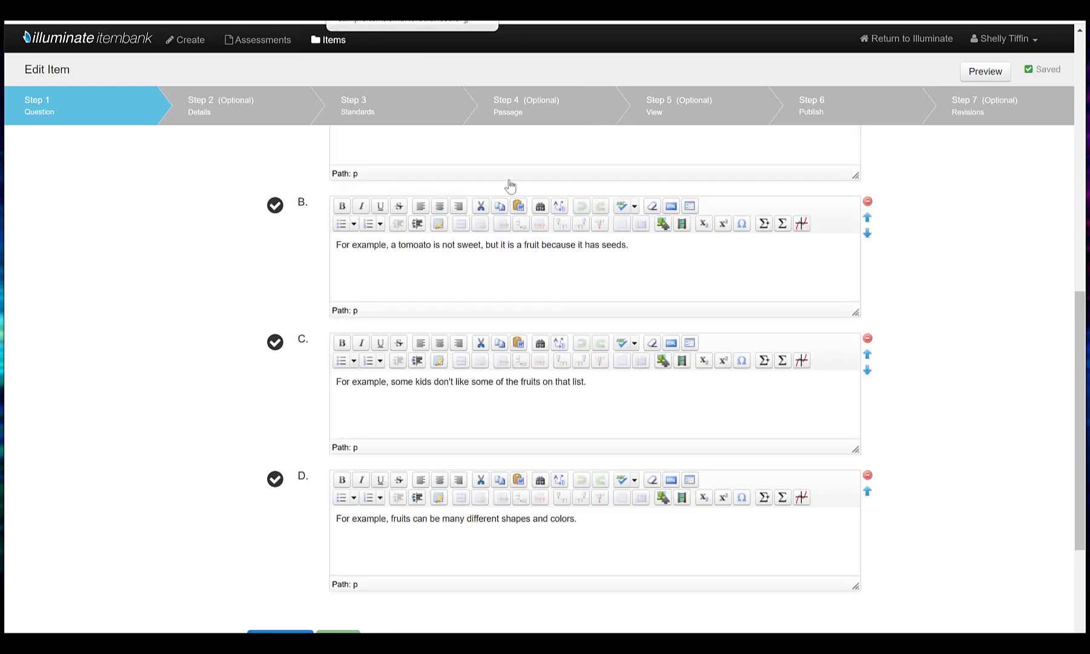
Mark answer choice A as the correct answer and save the answer choices.
scroll(639, 467, "up", 2)
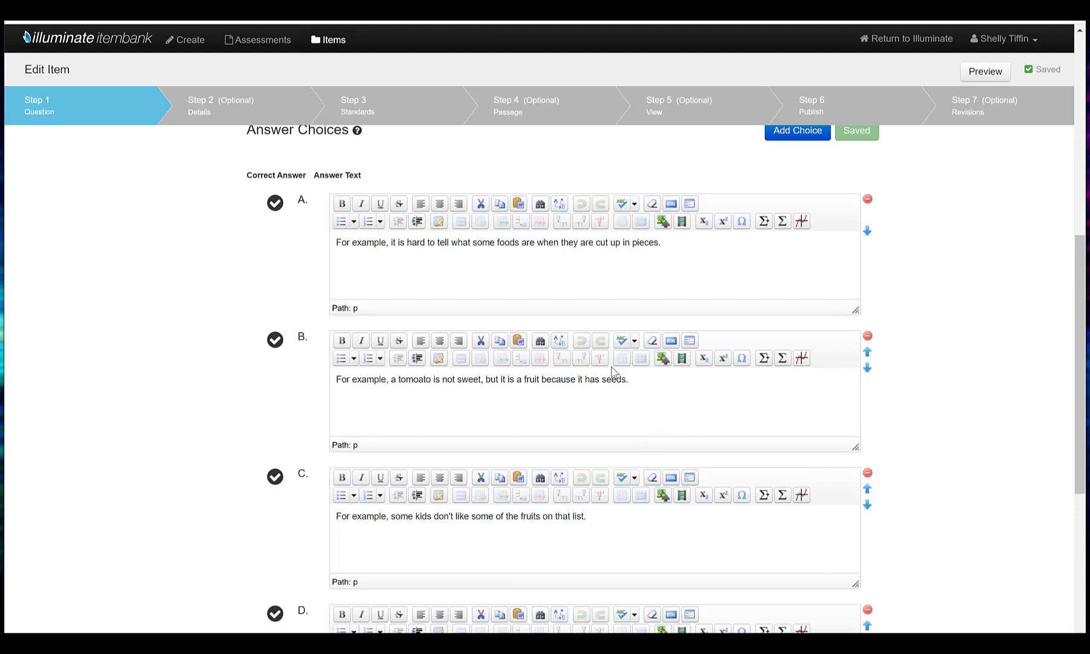
left_click(276, 206)
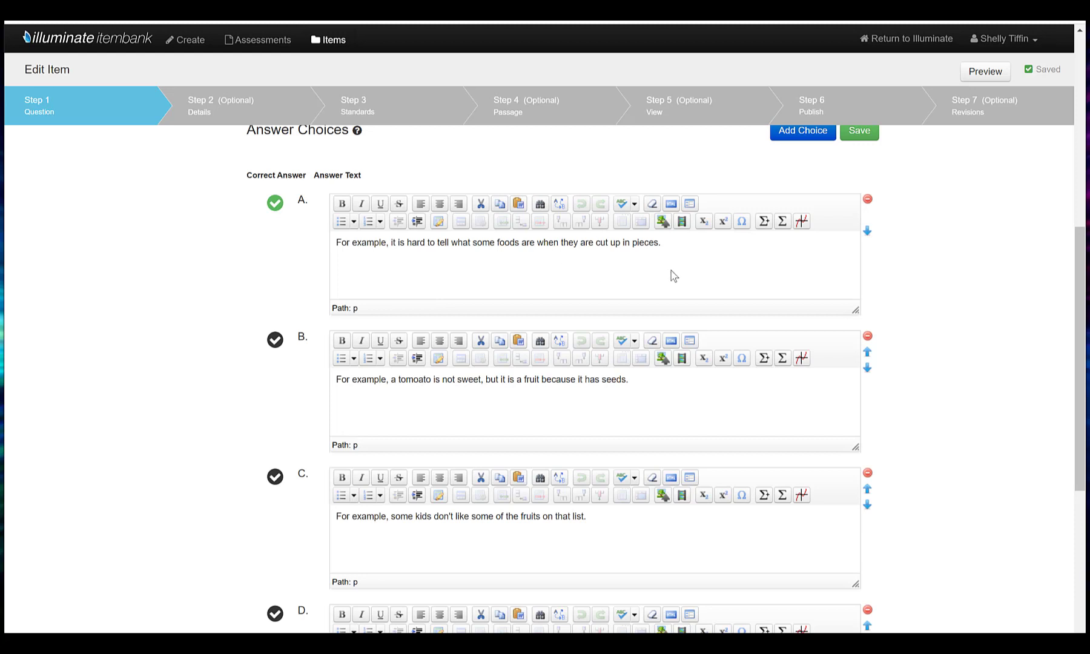
scroll(672, 274, "down", 5)
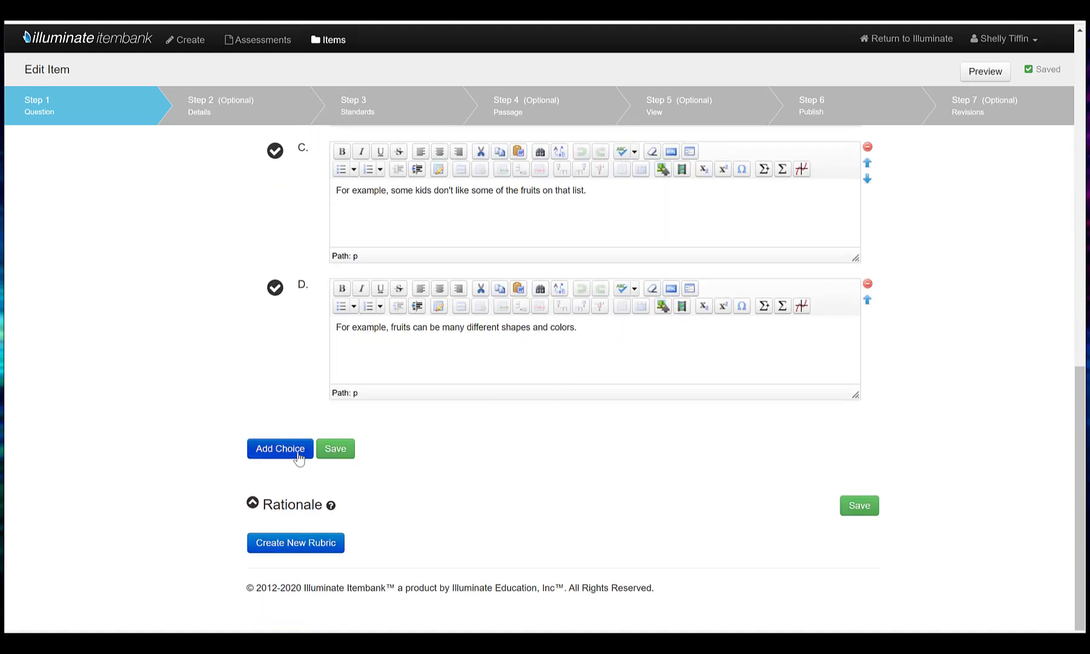
left_click(333, 455)
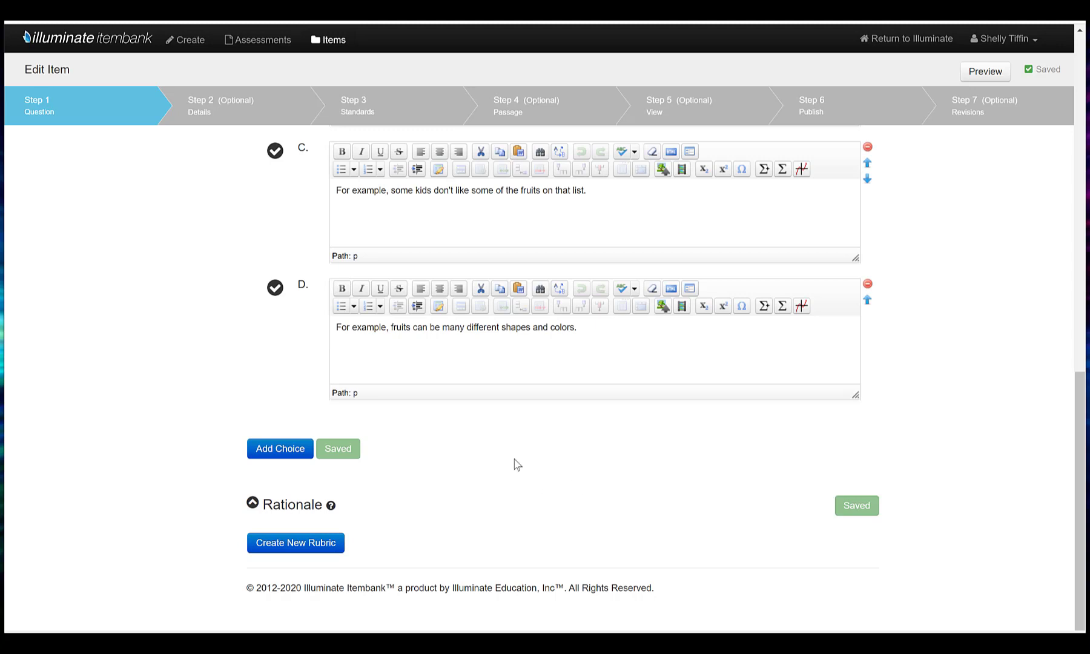
scroll(514, 459, "up", 2)
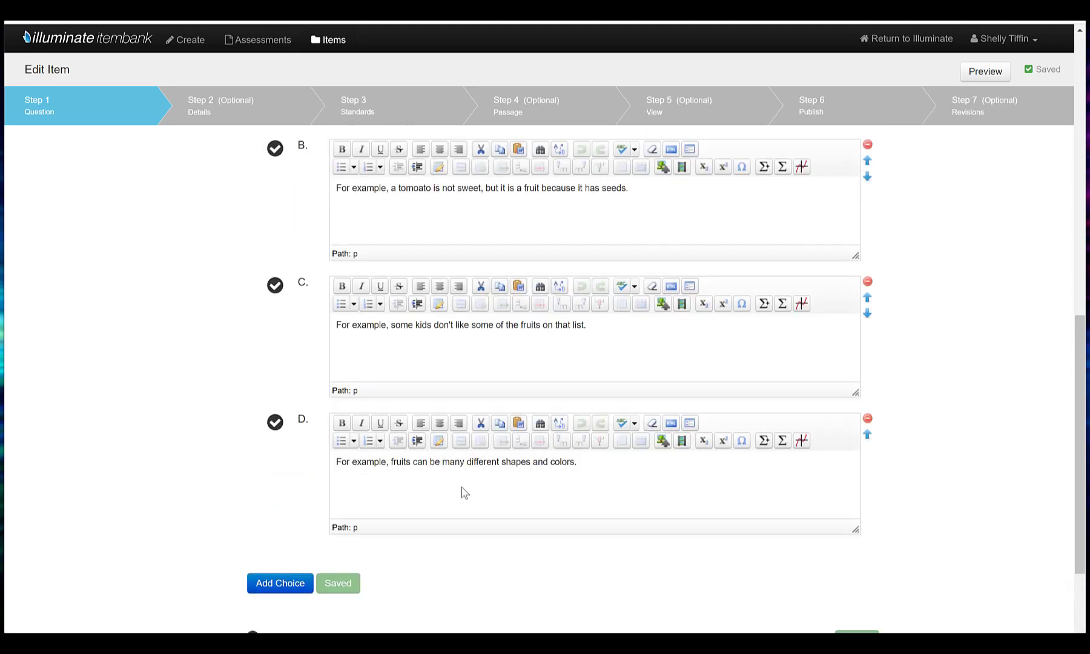
scroll(438, 479, "up", 3)
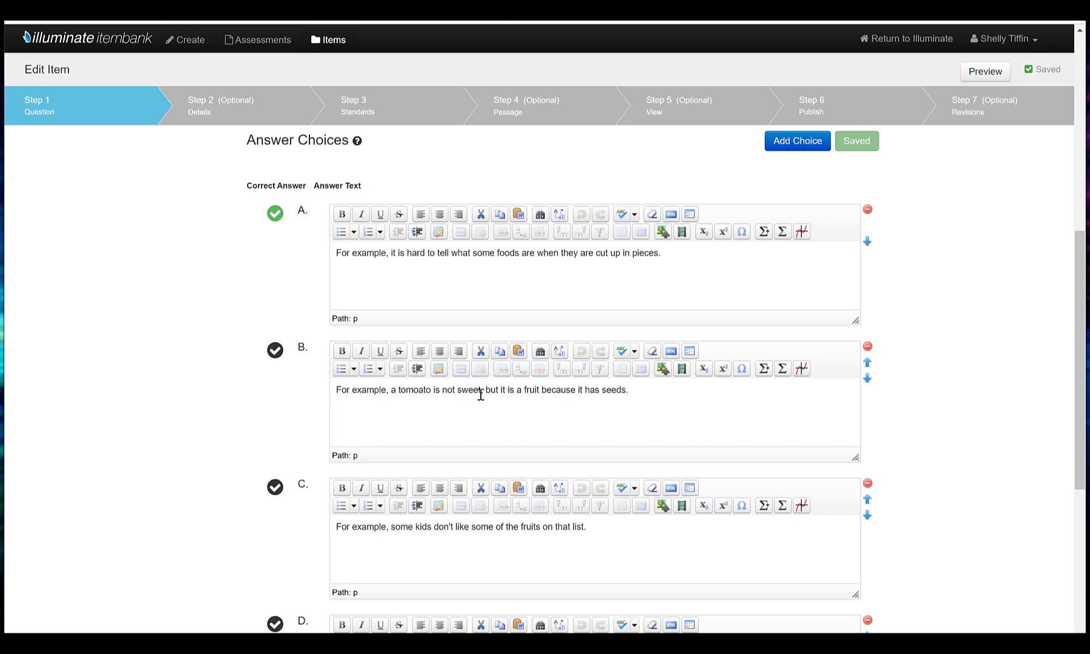
scroll(485, 455, "down", 6)
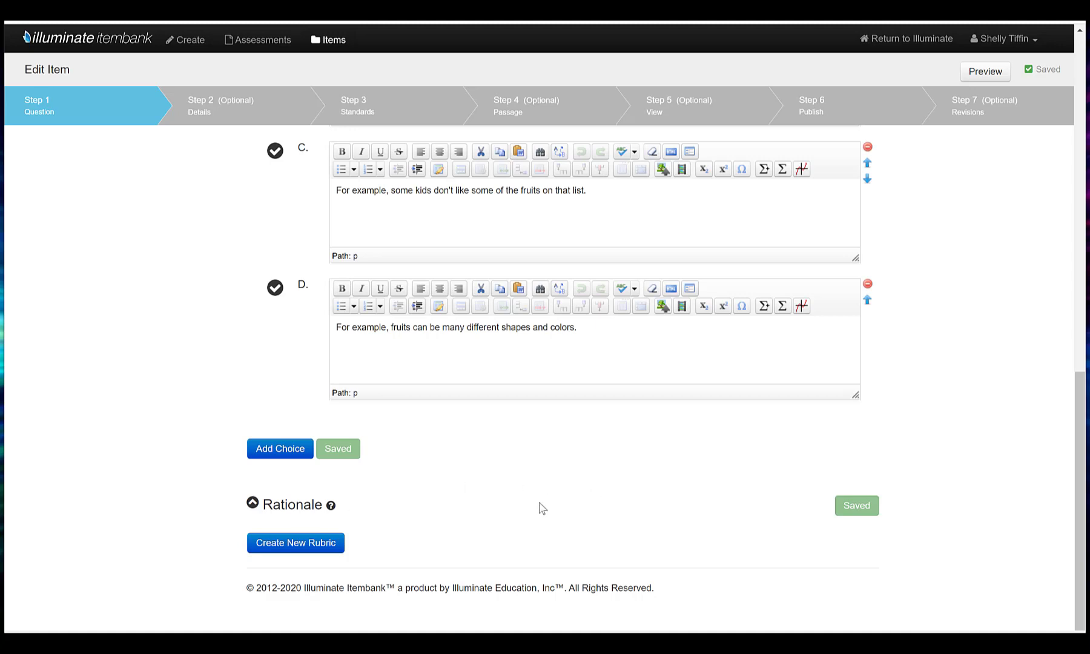
scroll(539, 508, "up", 3)
scroll(541, 508, "up", 4)
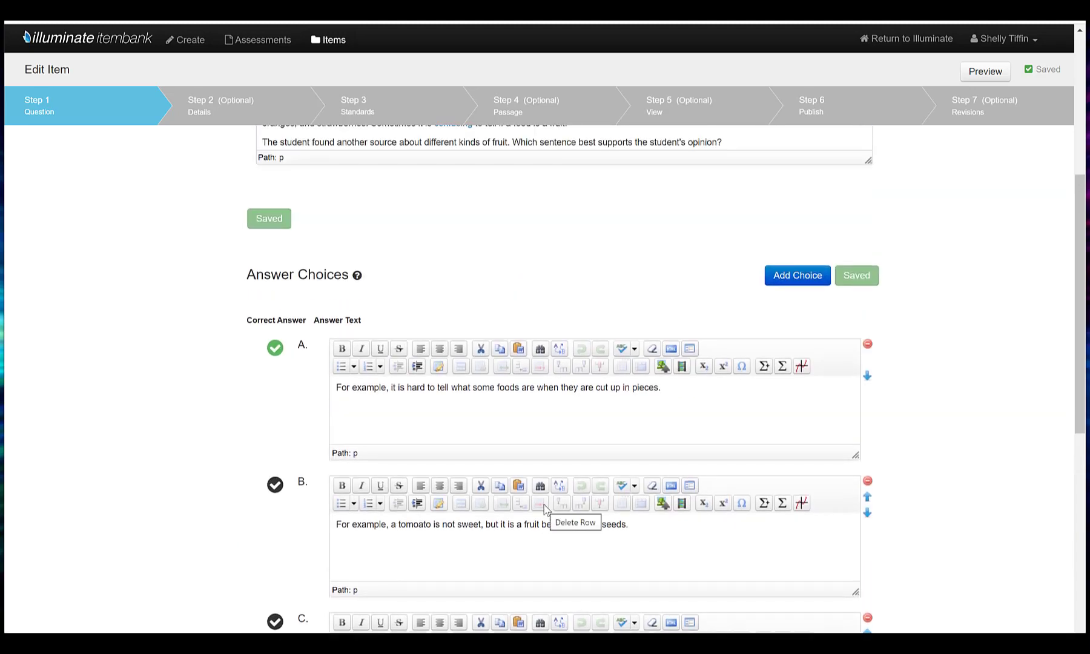
scroll(497, 335, "up", 5)
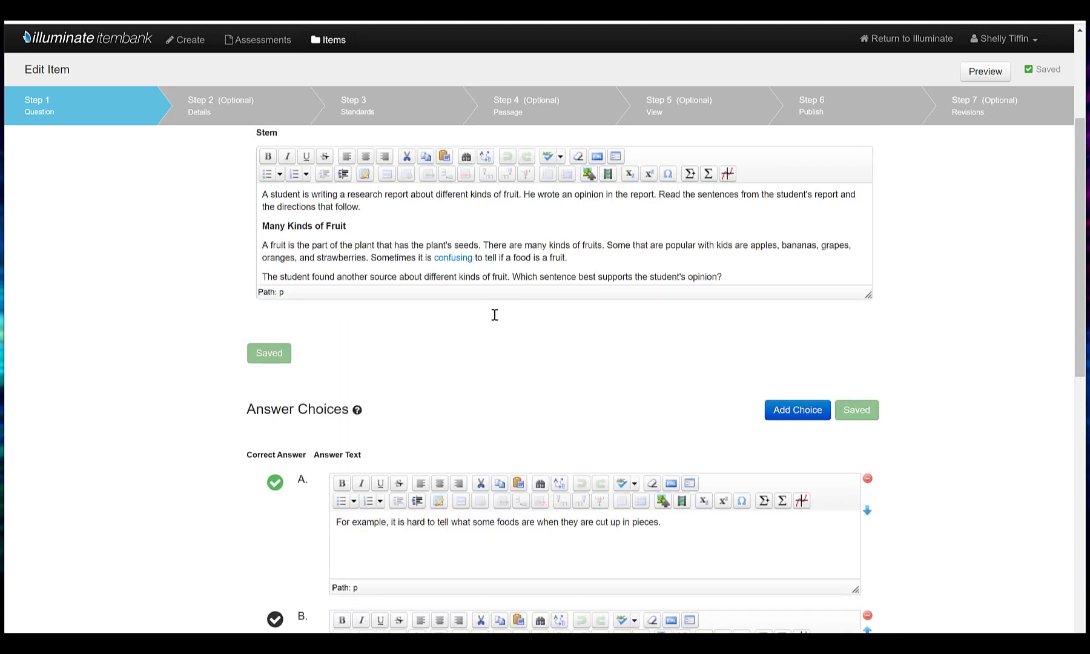
In the item details, set the item bank to None and the media type to Paper & Web.
left_click(242, 100)
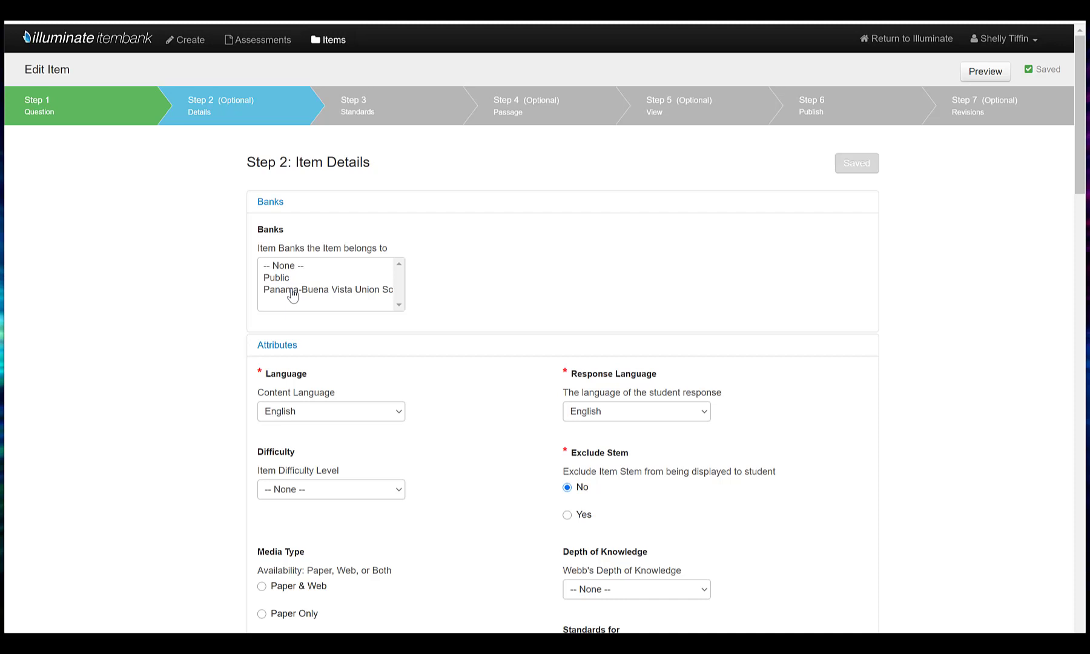
left_click(293, 267)
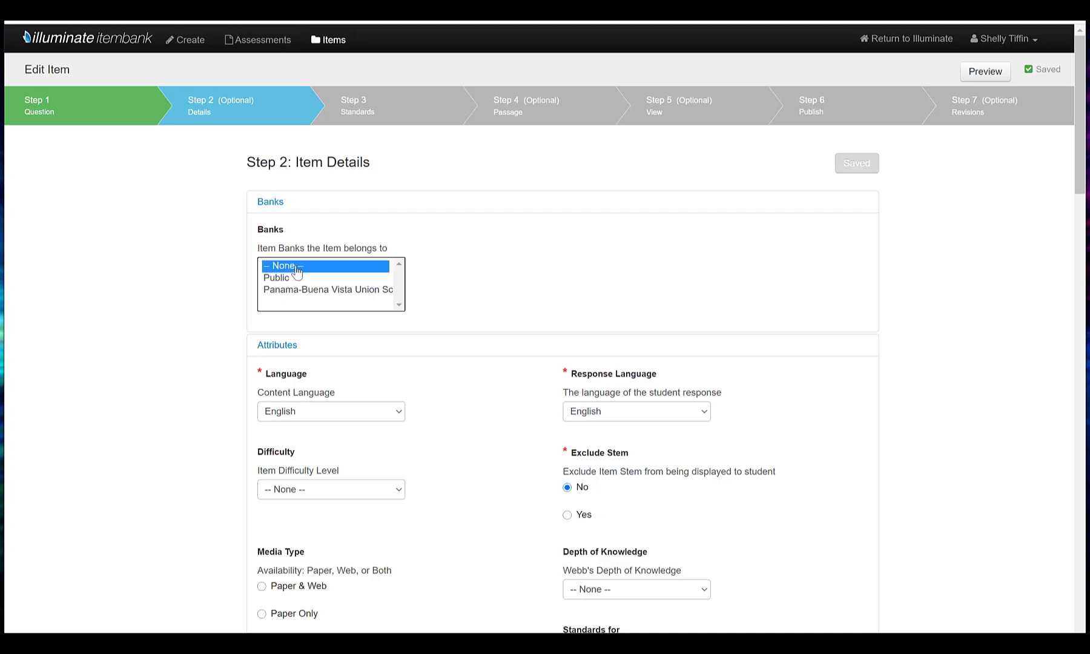
scroll(496, 315, "down", 5)
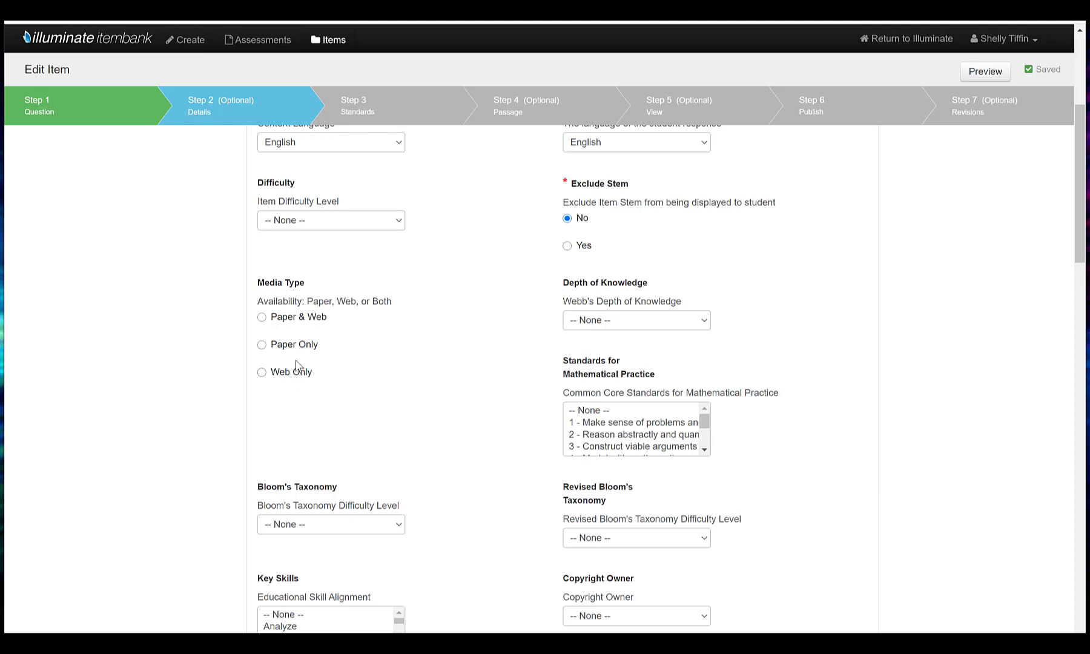
left_click(263, 321)
Set the item's Depth of Knowledge to 2 - Skills and Concepts.
scroll(489, 392, "down", 2)
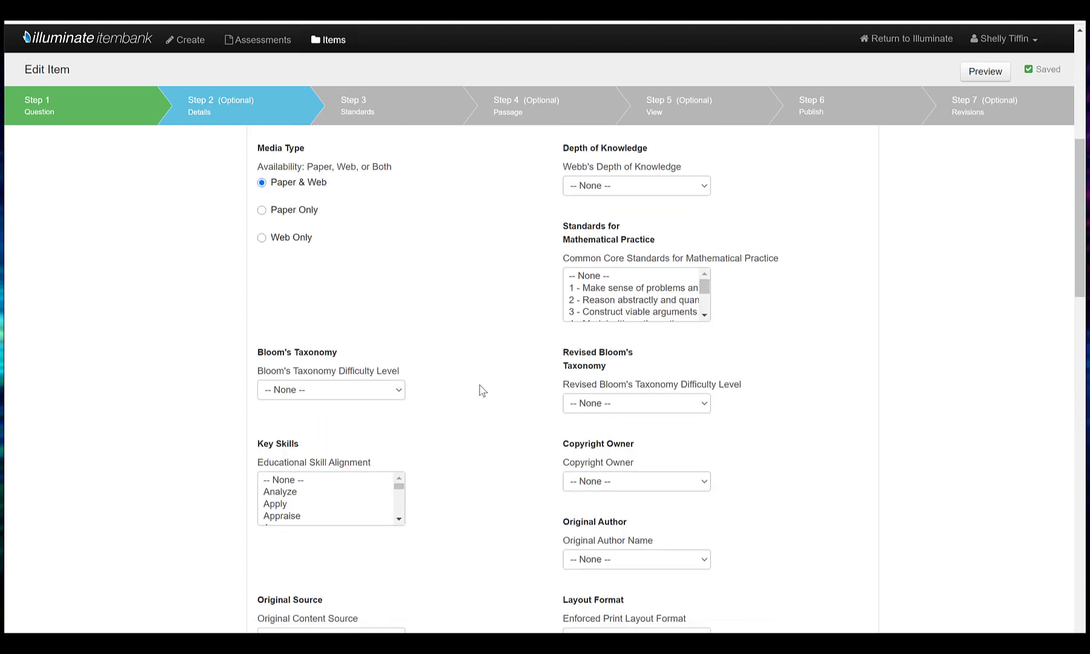
scroll(484, 384, "up", 2)
left_click(624, 323)
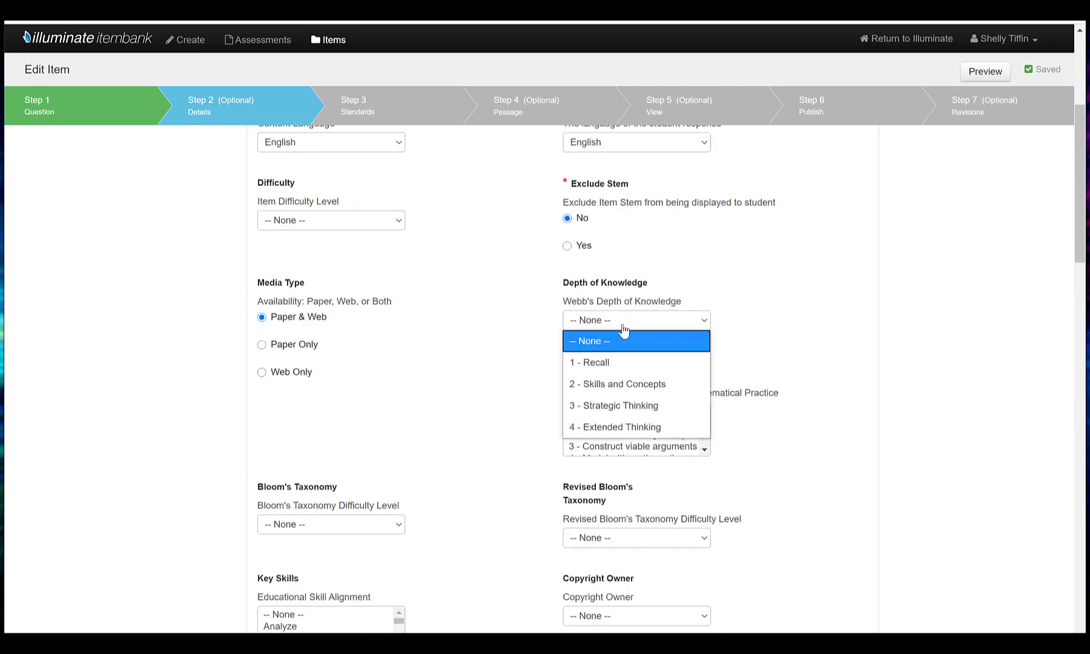
left_click(622, 384)
Set the item's SBAC Claim and Target to ELA IV Conduct Research - Target: 4.
scroll(495, 360, "down", 3)
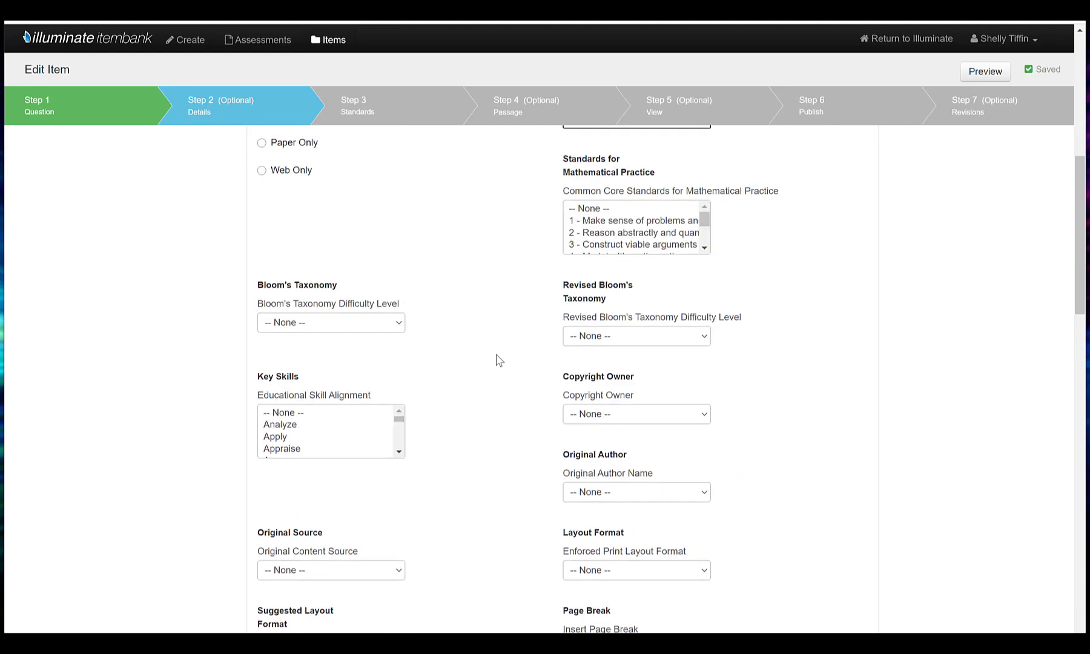
scroll(497, 361, "down", 2)
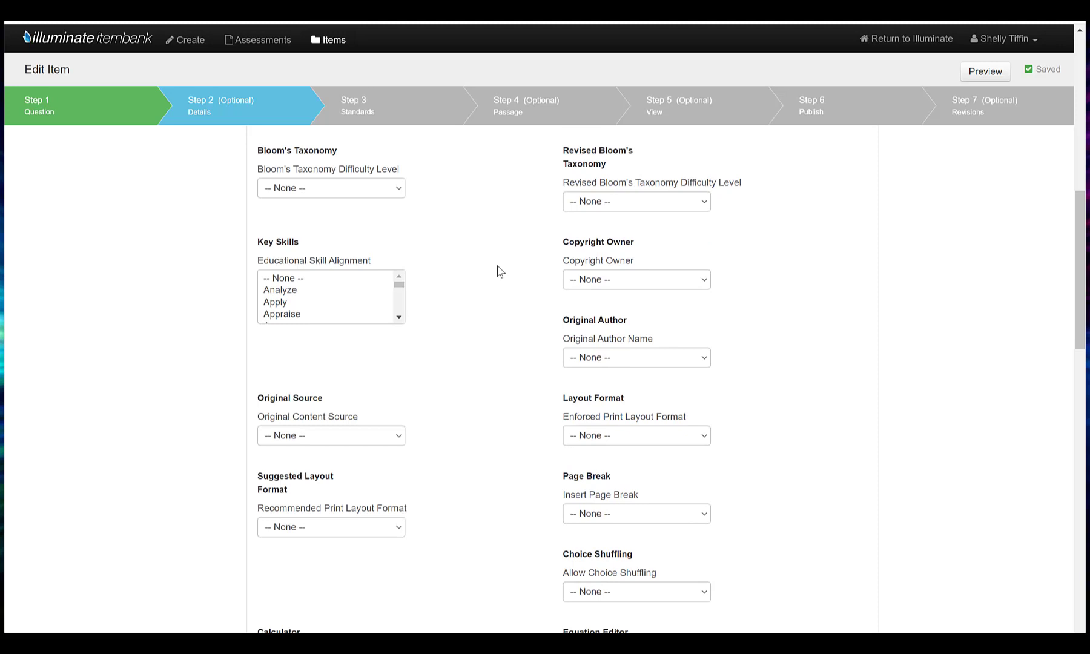
scroll(498, 270, "down", 7)
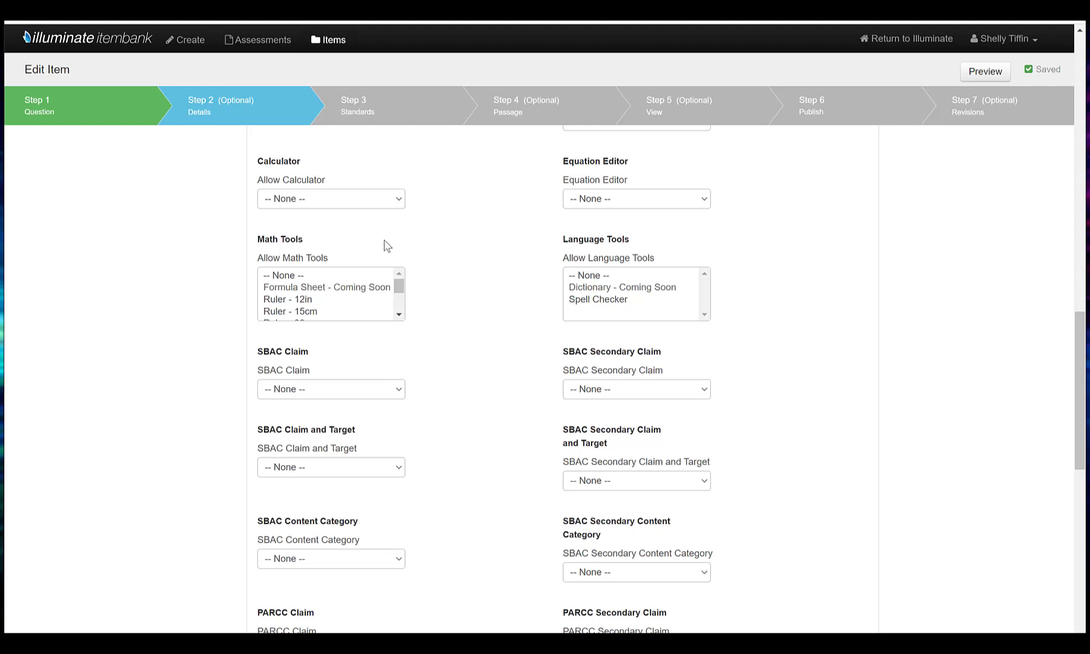
scroll(456, 266, "down", 1)
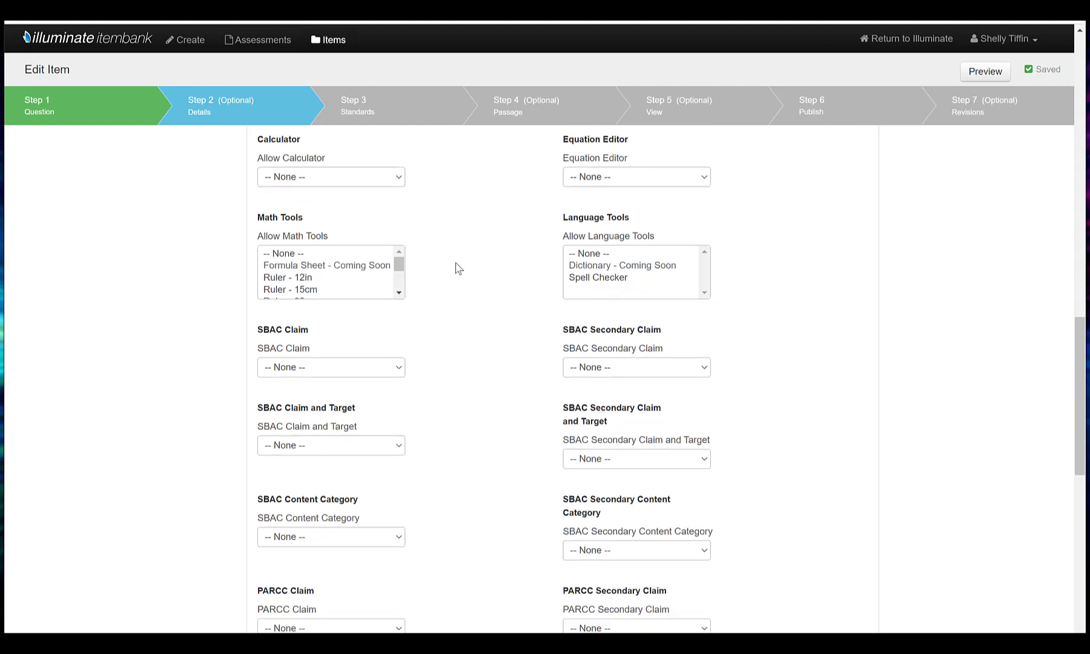
scroll(455, 268, "down", 3)
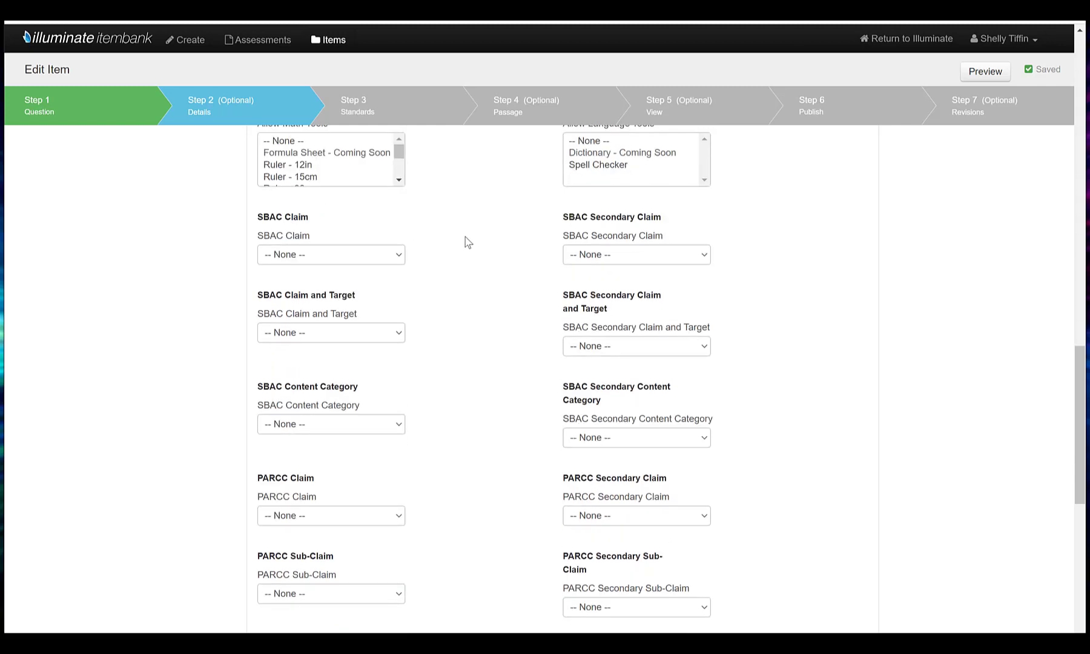
scroll(462, 237, "down", 2)
left_click(398, 191)
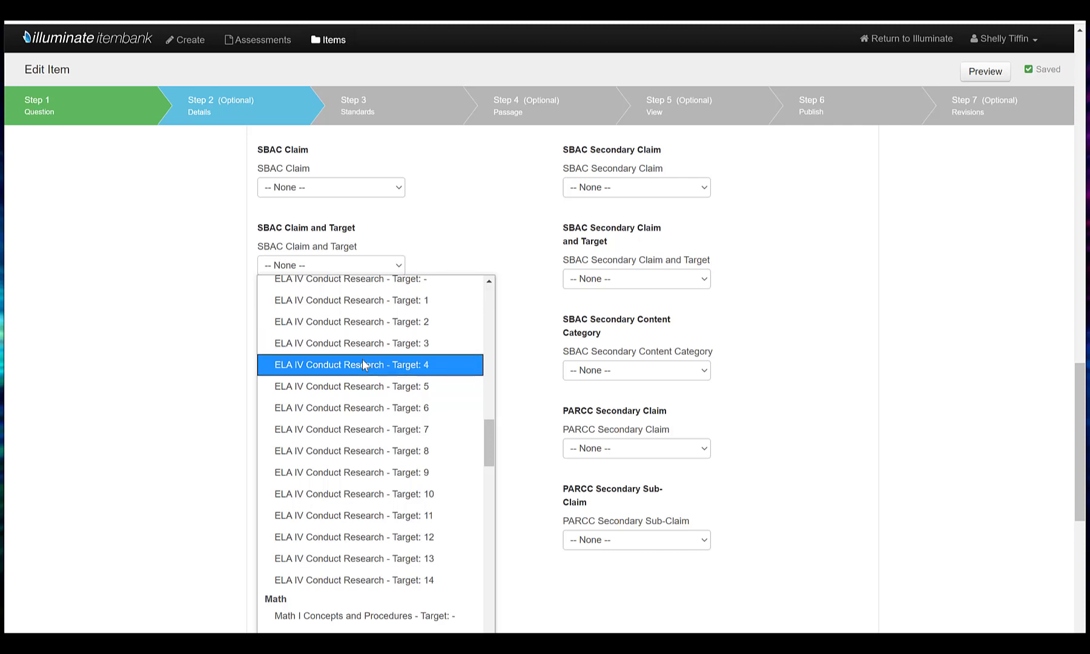
left_click(367, 365)
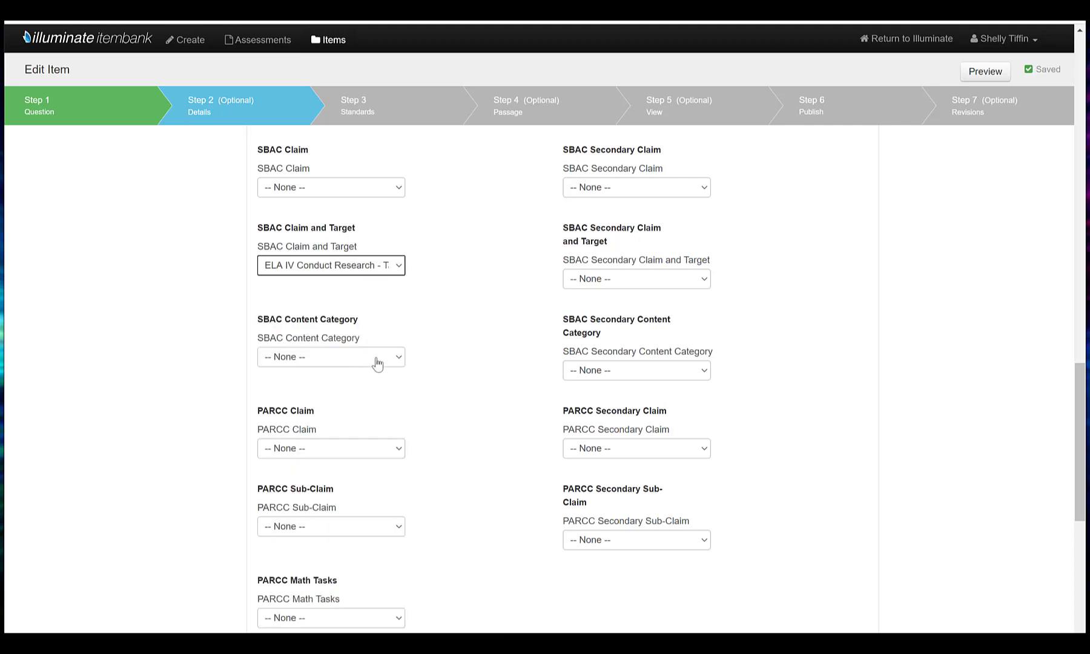
Set the item's SBAC Claim to 4 - Conduct Research under ELA.
left_click(376, 192)
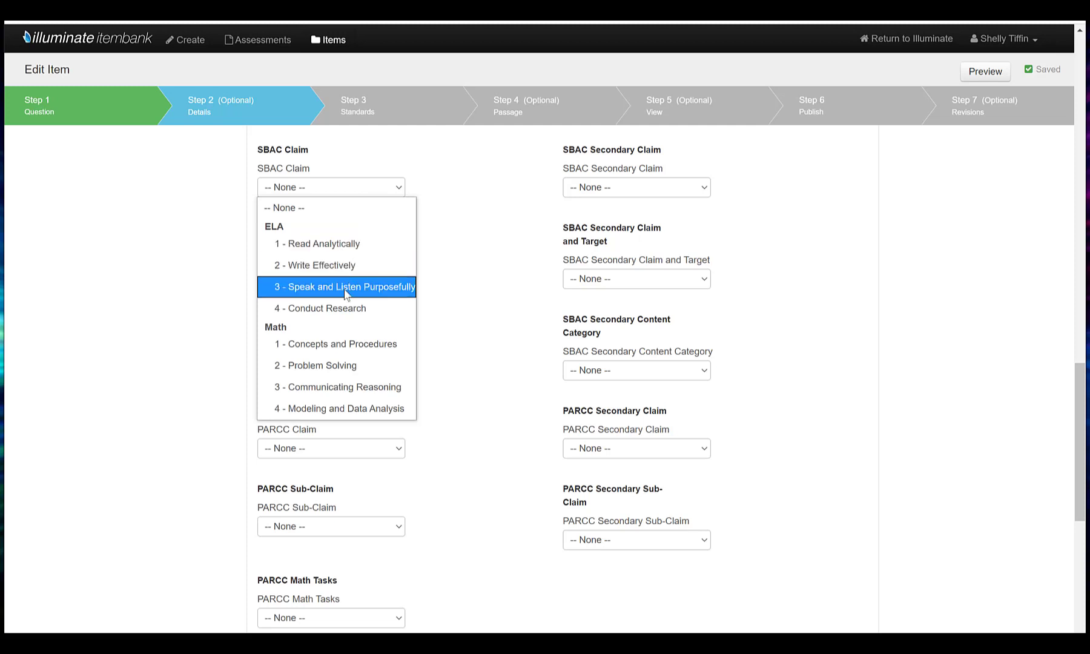
left_click(344, 309)
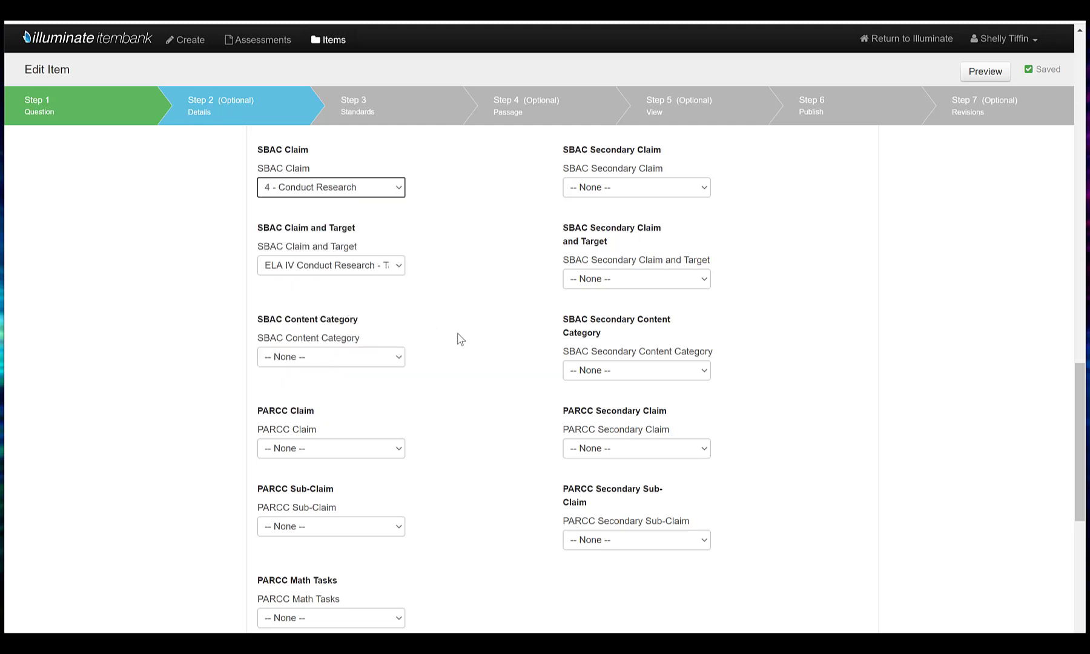
scroll(457, 338, "down", 5)
scroll(745, 361, "up", 12)
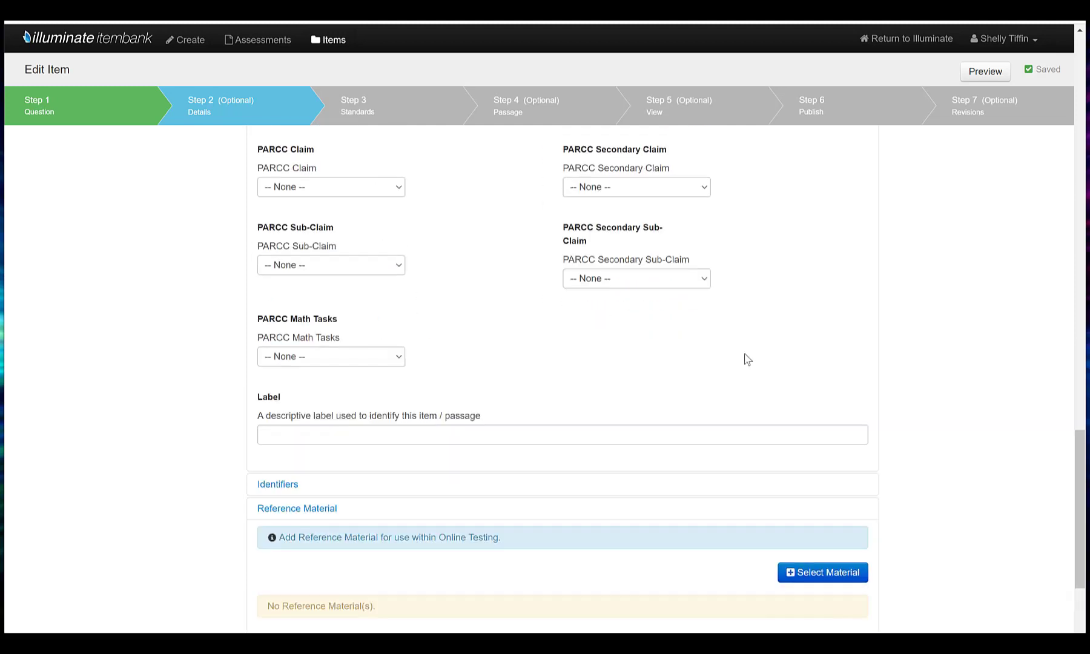
scroll(786, 340, "up", 5)
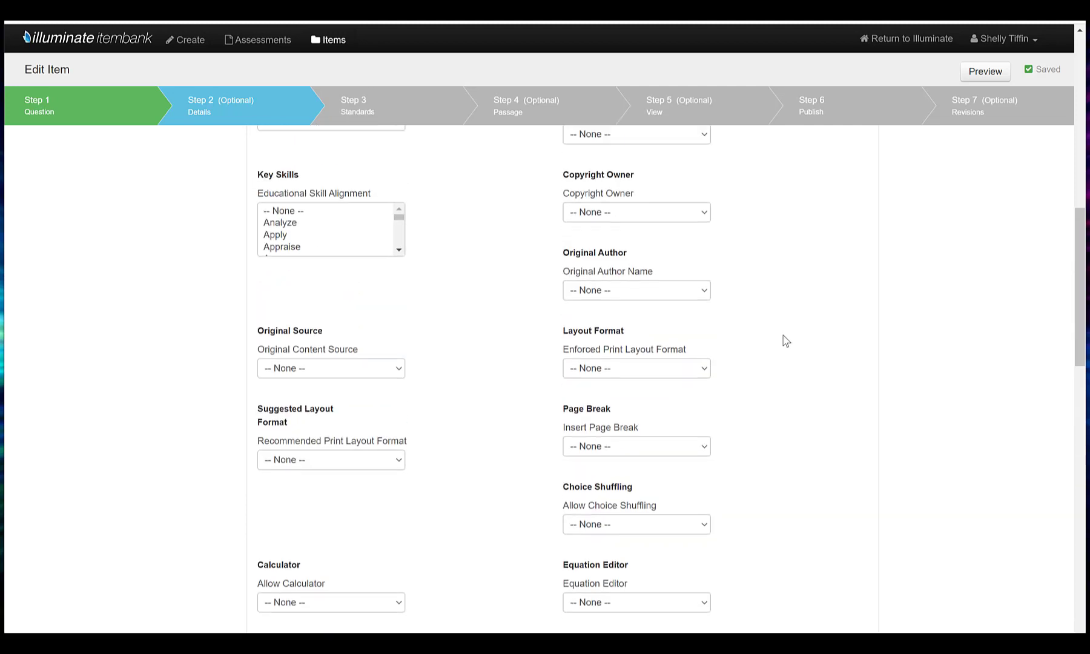
scroll(769, 321, "up", 1)
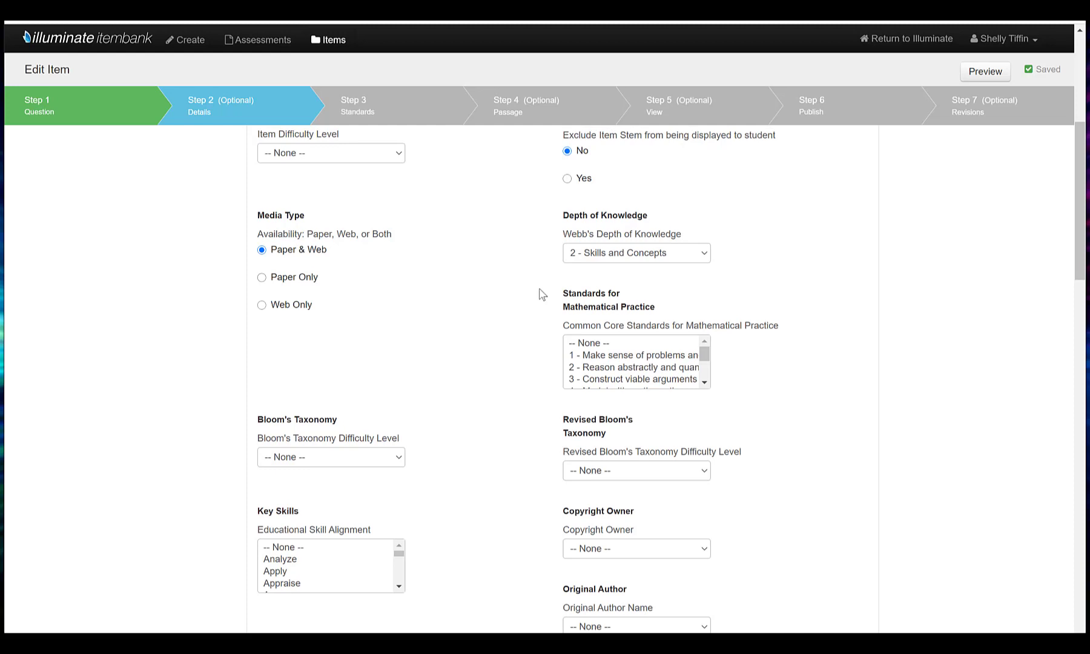
In the item's linked standards, filter the standards search to Common Core State Standards, English Language Arts/Literacy (2010), Grade 3.
left_click(399, 109)
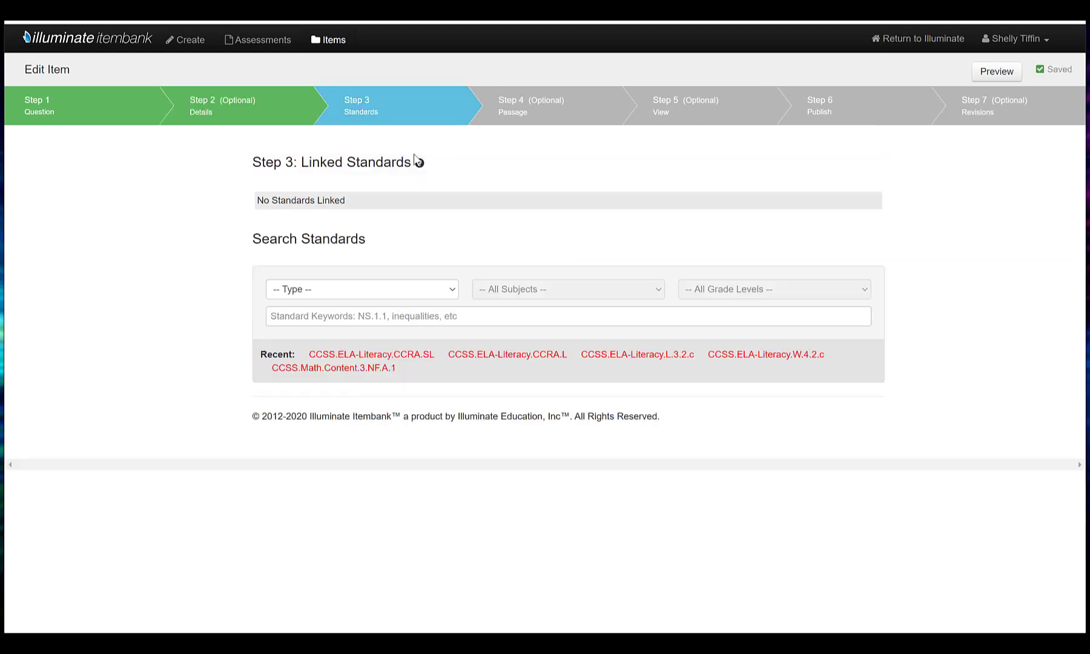
left_click(454, 292)
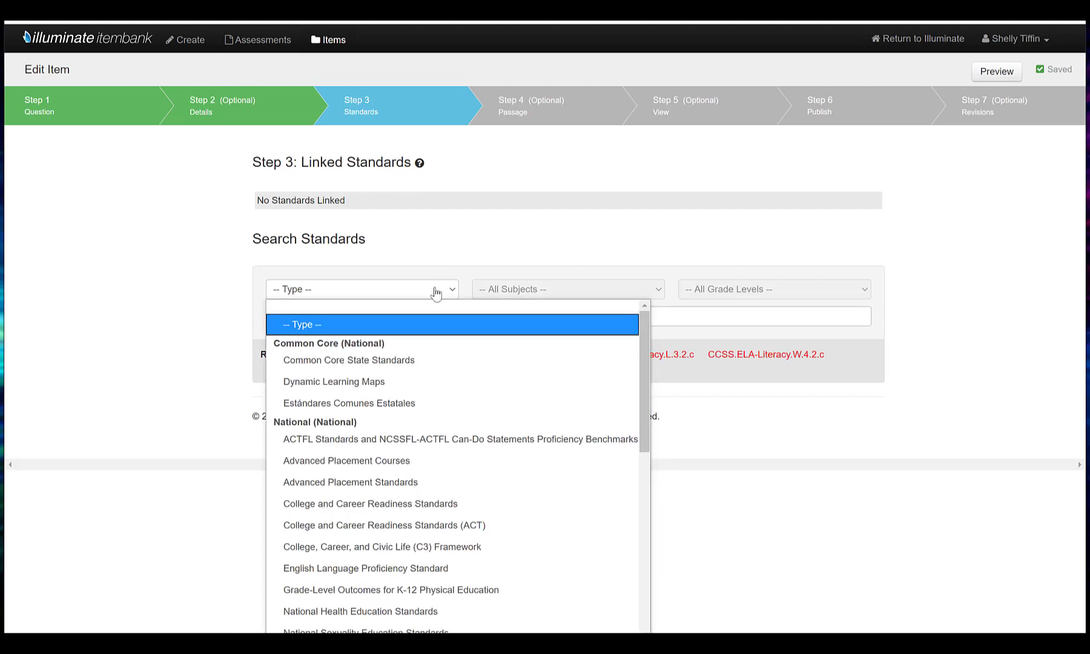
left_click(419, 349)
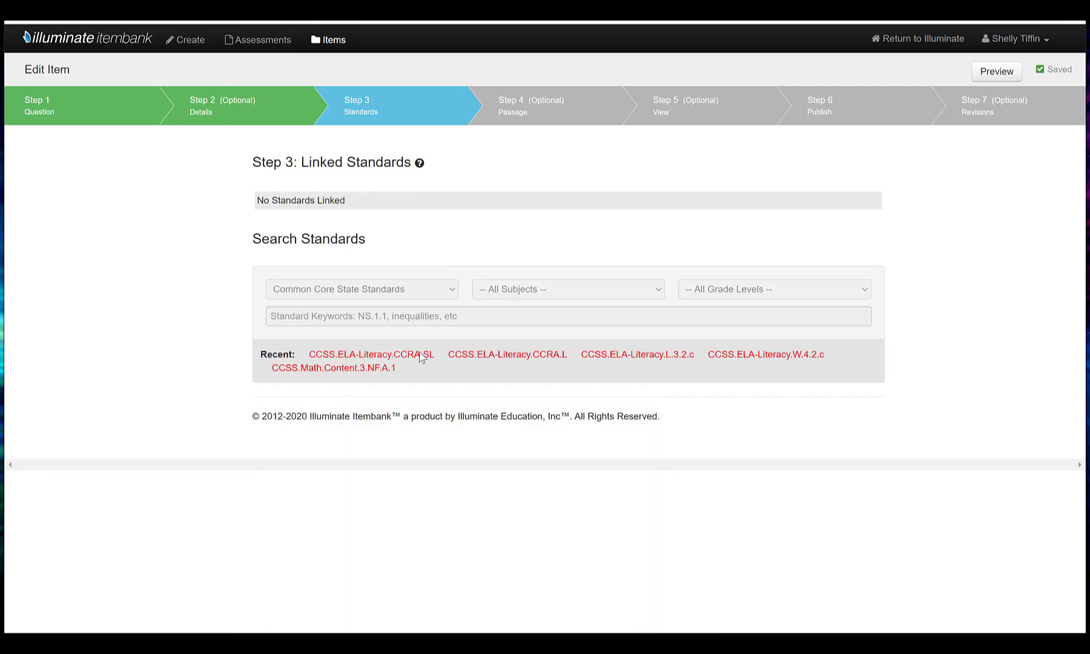
left_click(585, 298)
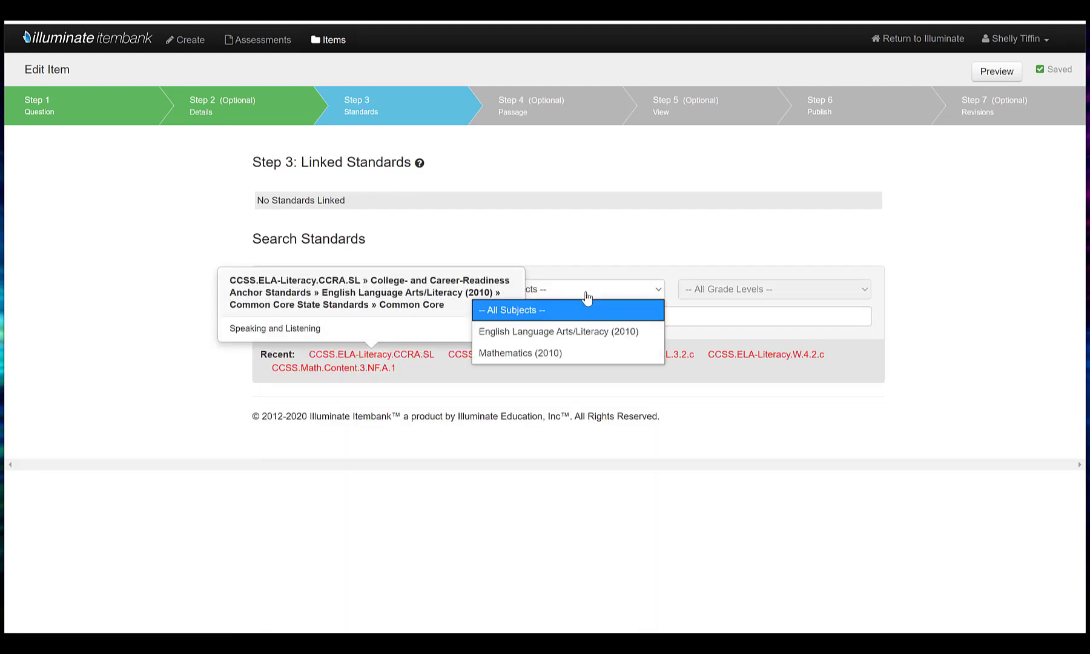
left_click(566, 331)
left_click(691, 291)
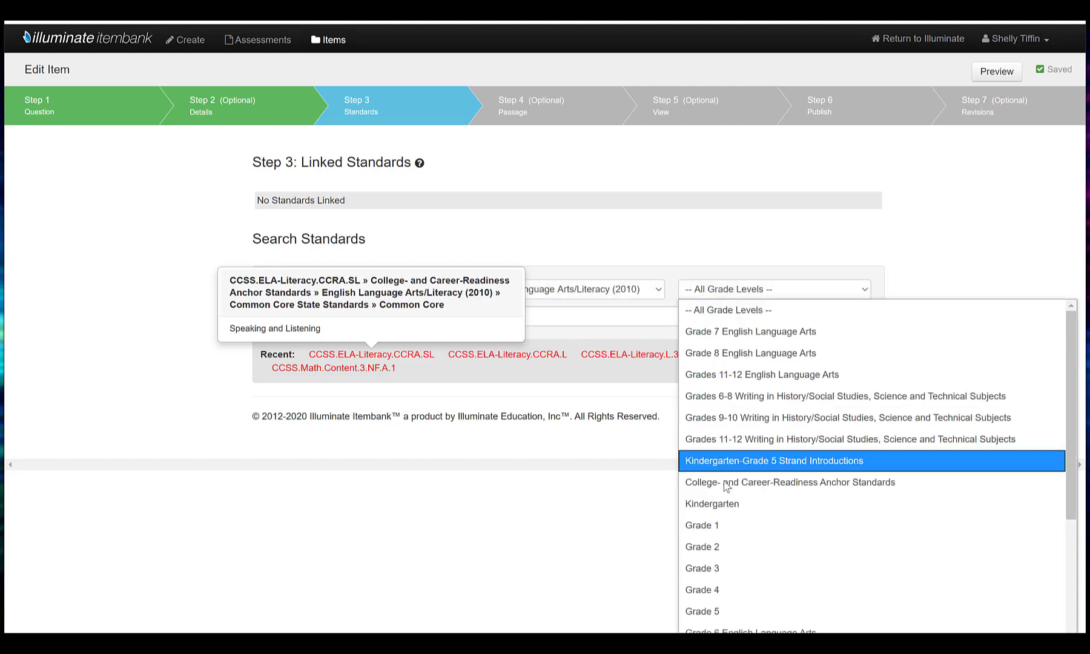
left_click(738, 572)
Link the writing standard CCSS.LA.3.W.CCR.8 from Research to Build and Present Knowledge to the item.
scroll(320, 293, "down", 3)
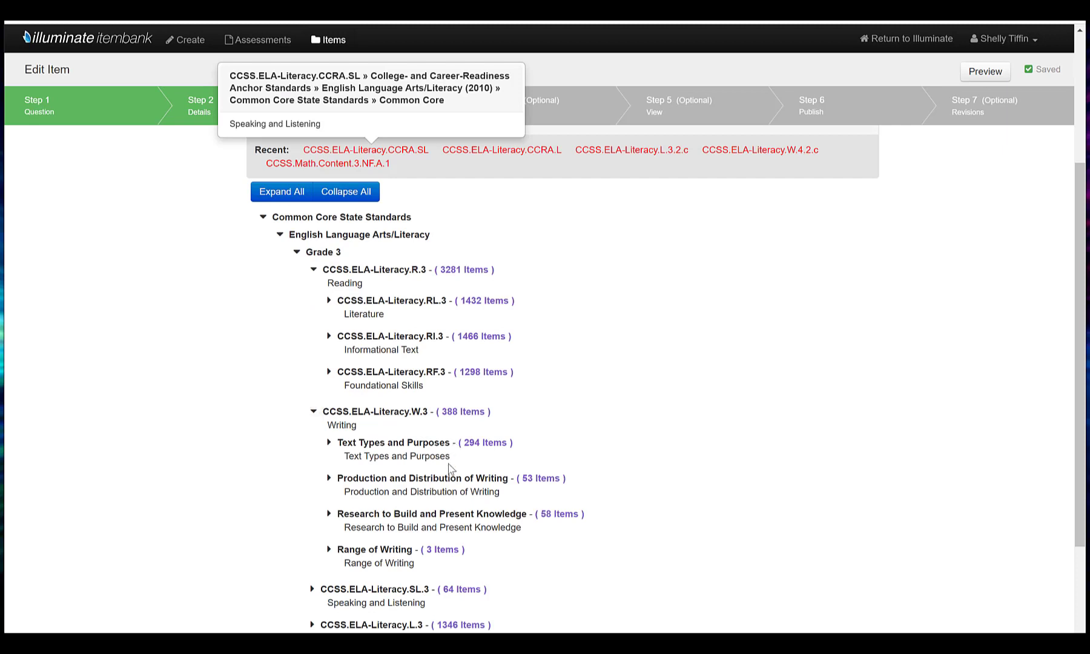
left_click(329, 514)
scroll(434, 446, "down", 4)
left_click(434, 444)
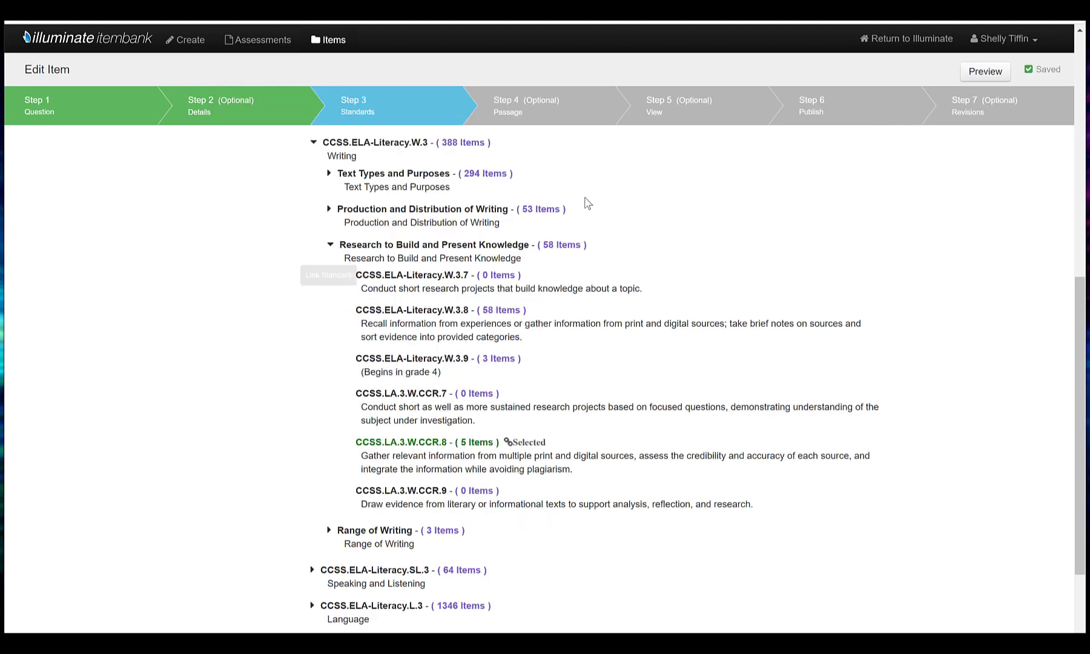
Leave the item without a linked passage, review its preview and publish it.
left_click(578, 122)
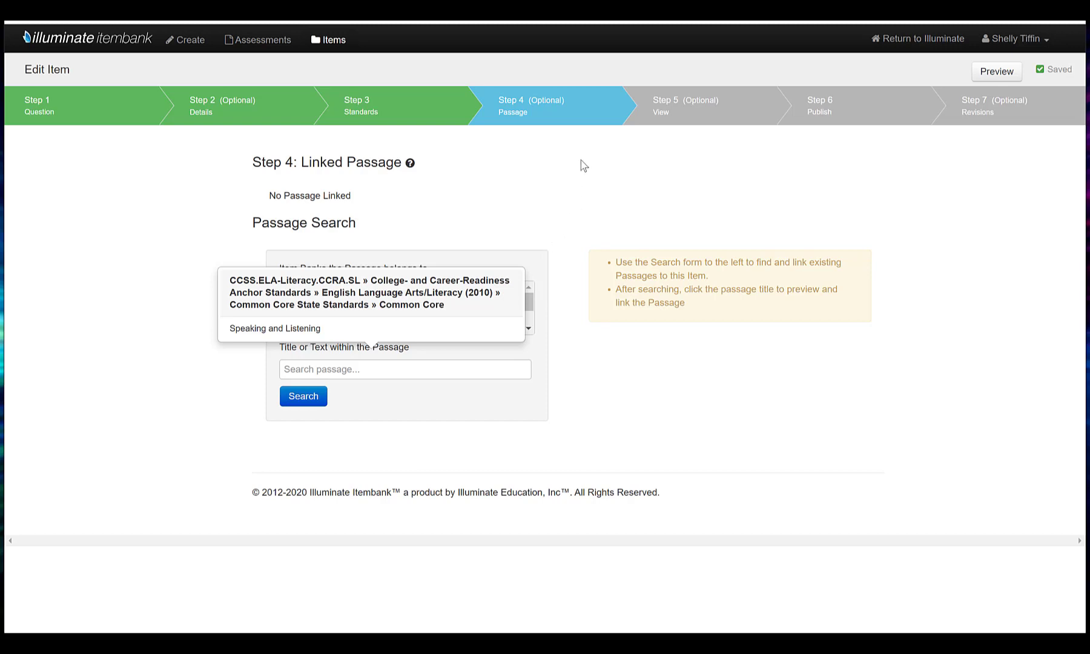
left_click(681, 118)
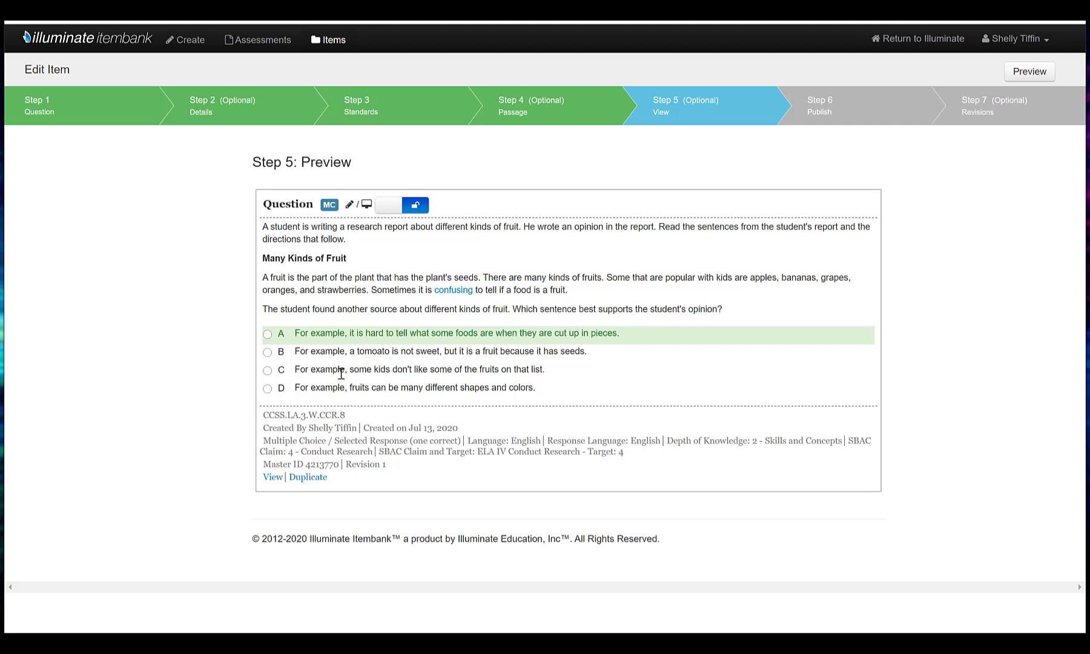
double_click(307, 466)
left_click(865, 114)
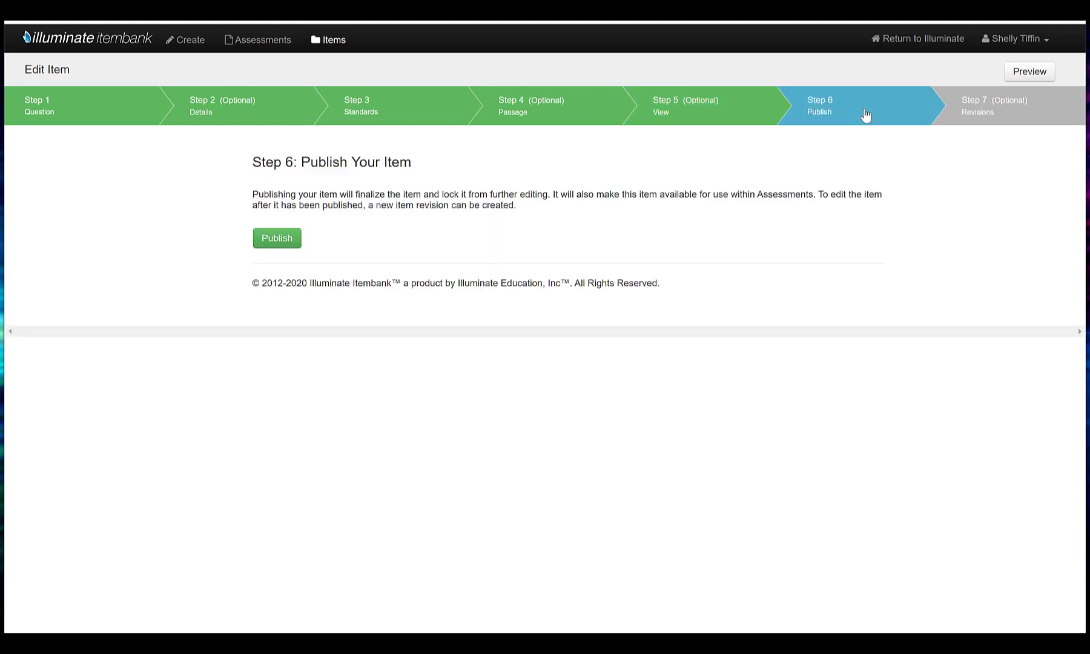
left_click(277, 238)
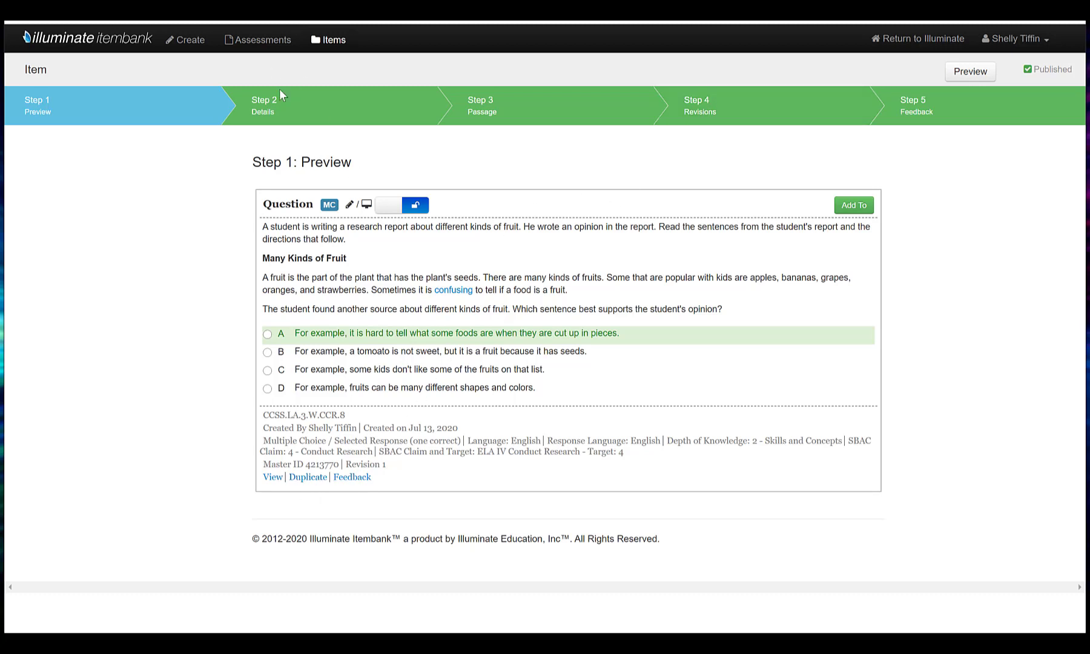
Create a new revision of the published item.
left_click(287, 110)
left_click(489, 109)
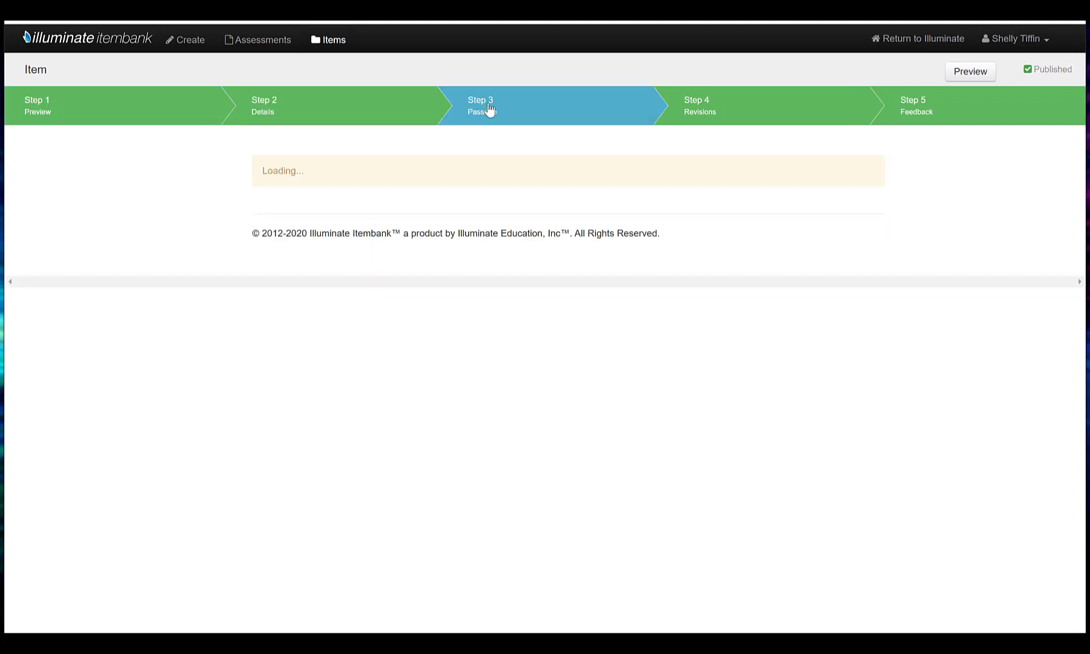
left_click(713, 114)
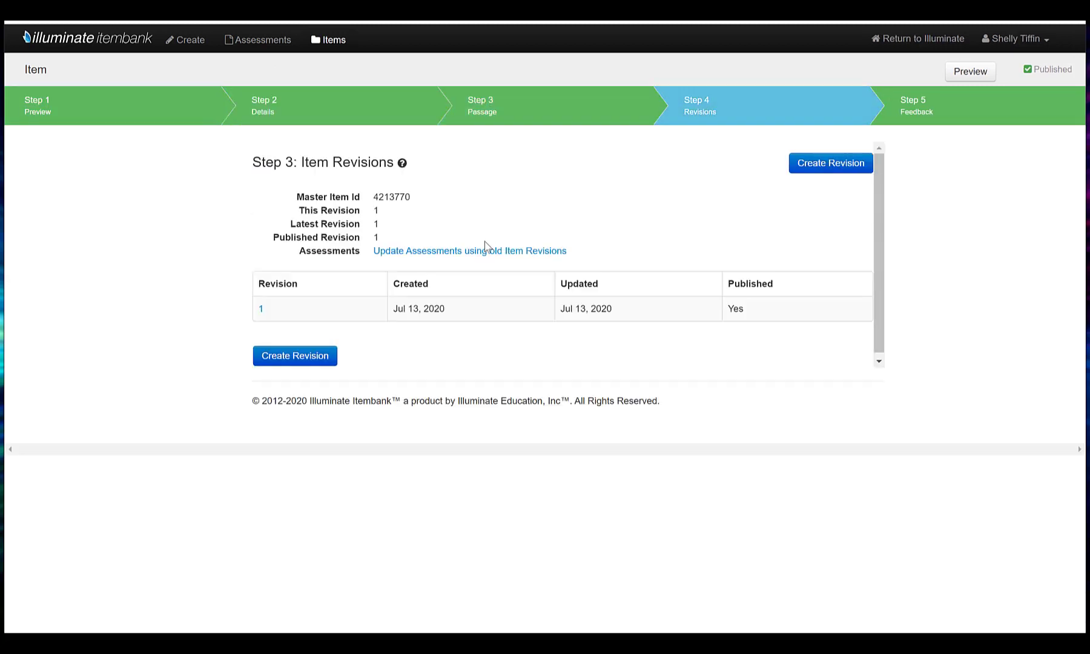
left_click(291, 367)
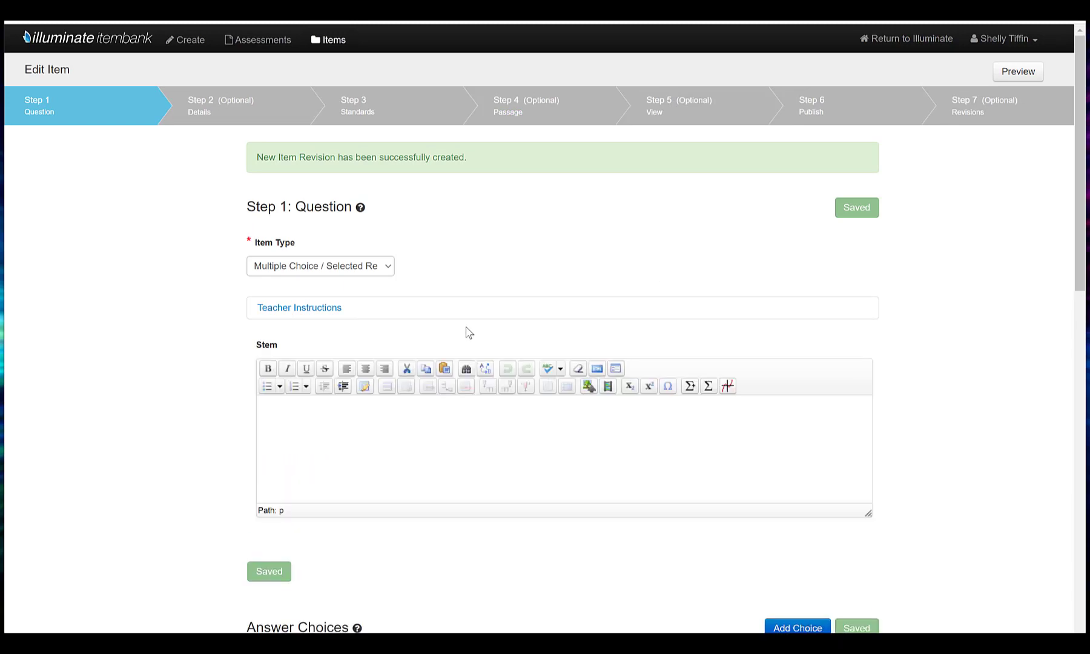
Change the revision's correct answer from choice A to choice B and save the question.
scroll(545, 345, "down", 5)
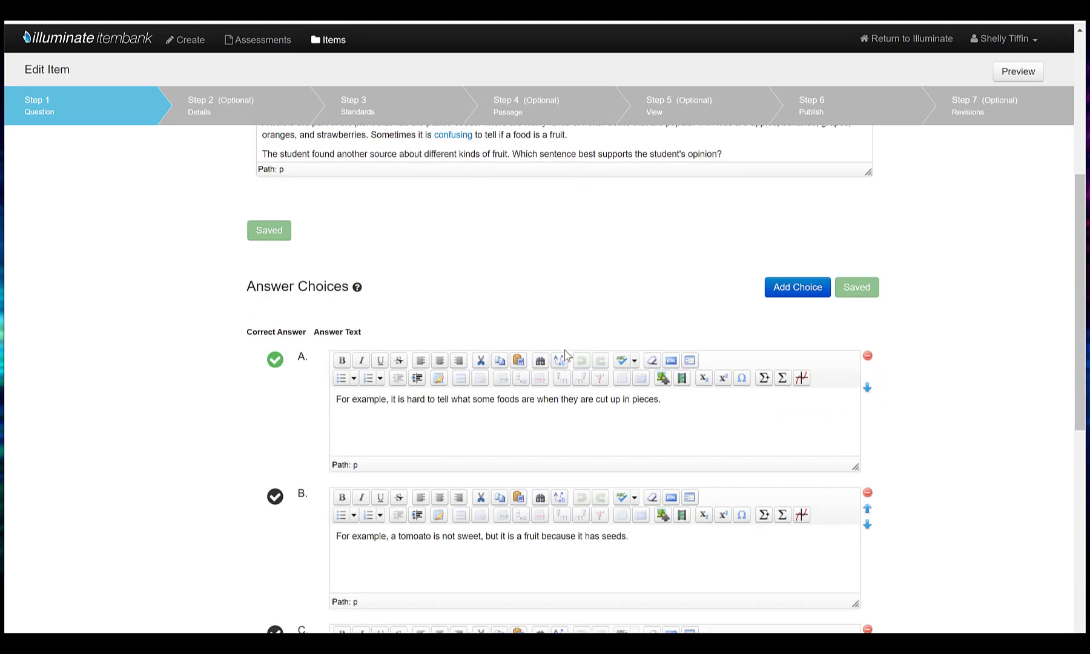
scroll(565, 361, "down", 1)
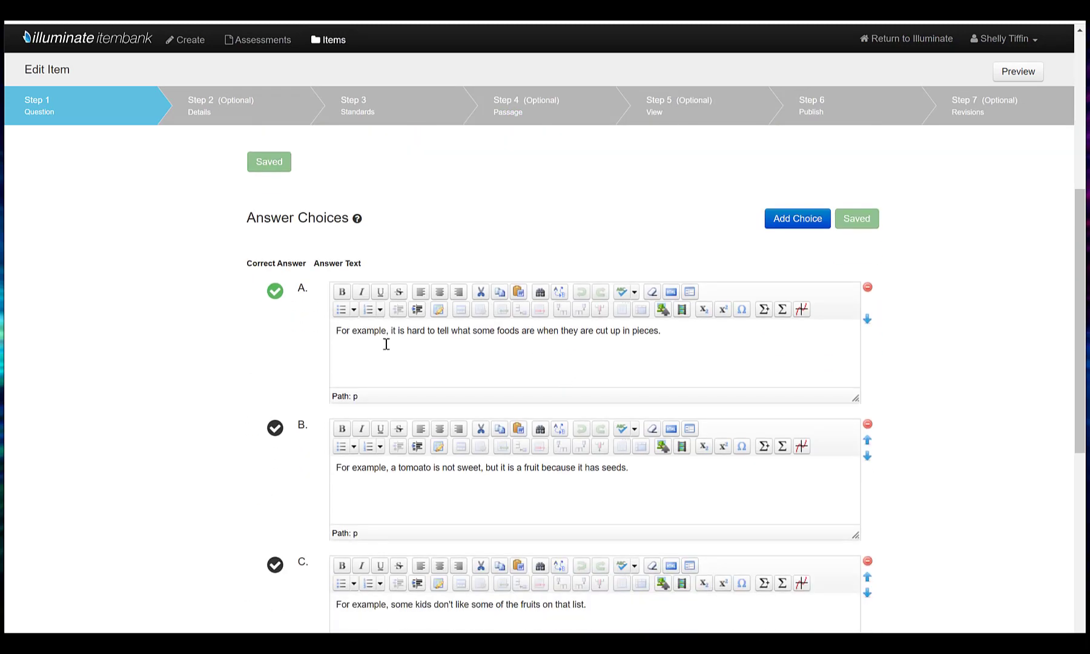
left_click(276, 293)
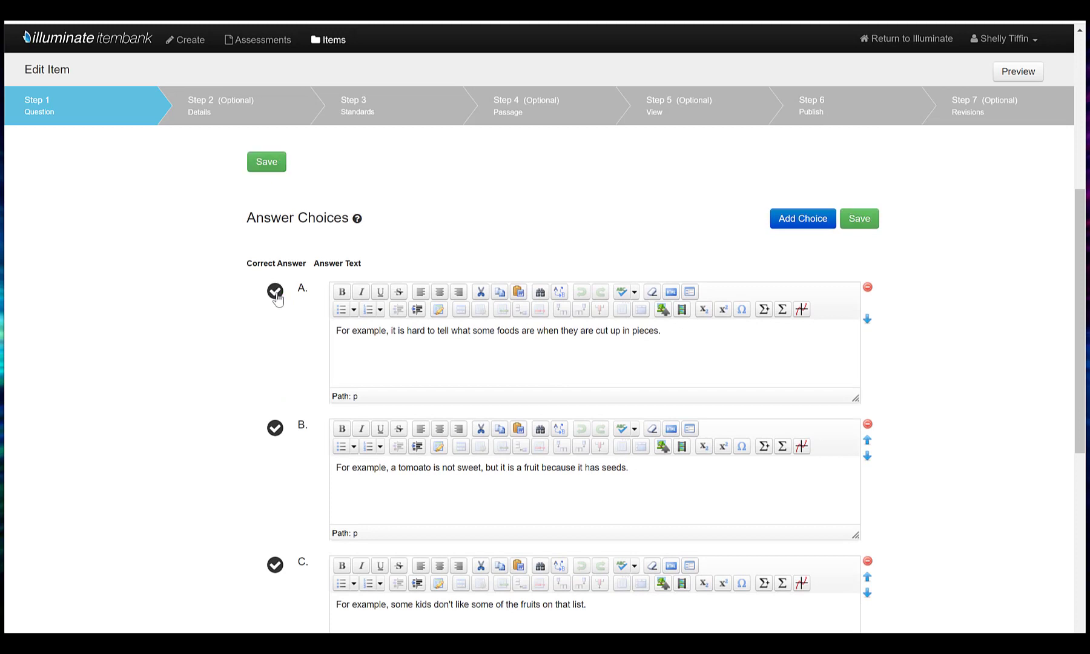
left_click(275, 430)
left_click(275, 163)
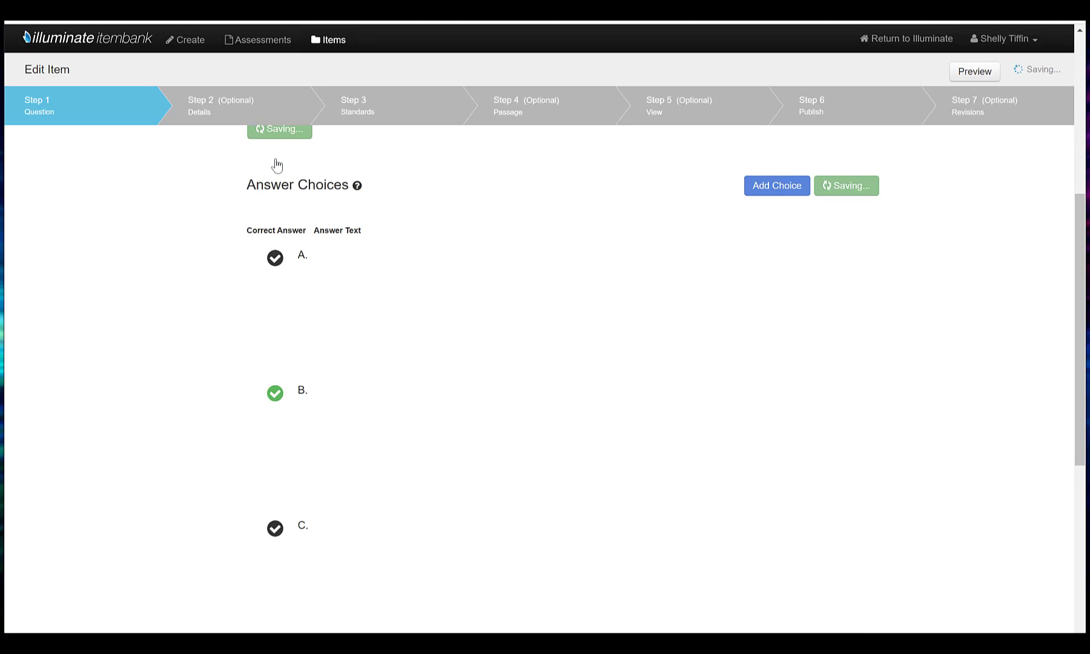
Go through the revision's remaining stages, keeping its details, standards and passage settings, and publish the revised item.
left_click(236, 106)
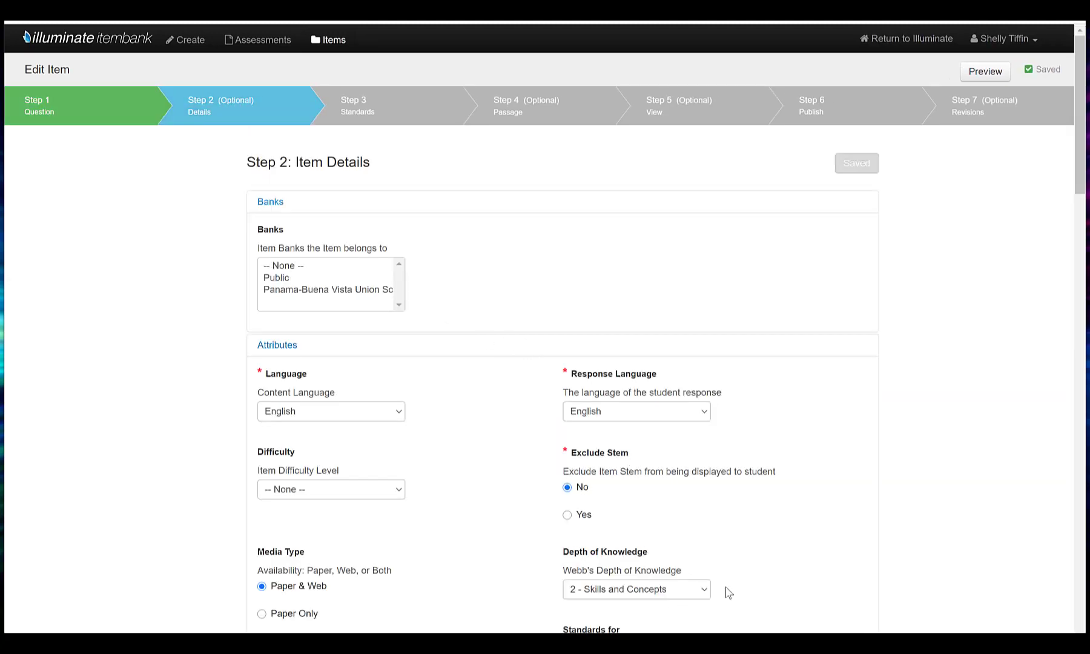
left_click(414, 121)
left_click(531, 110)
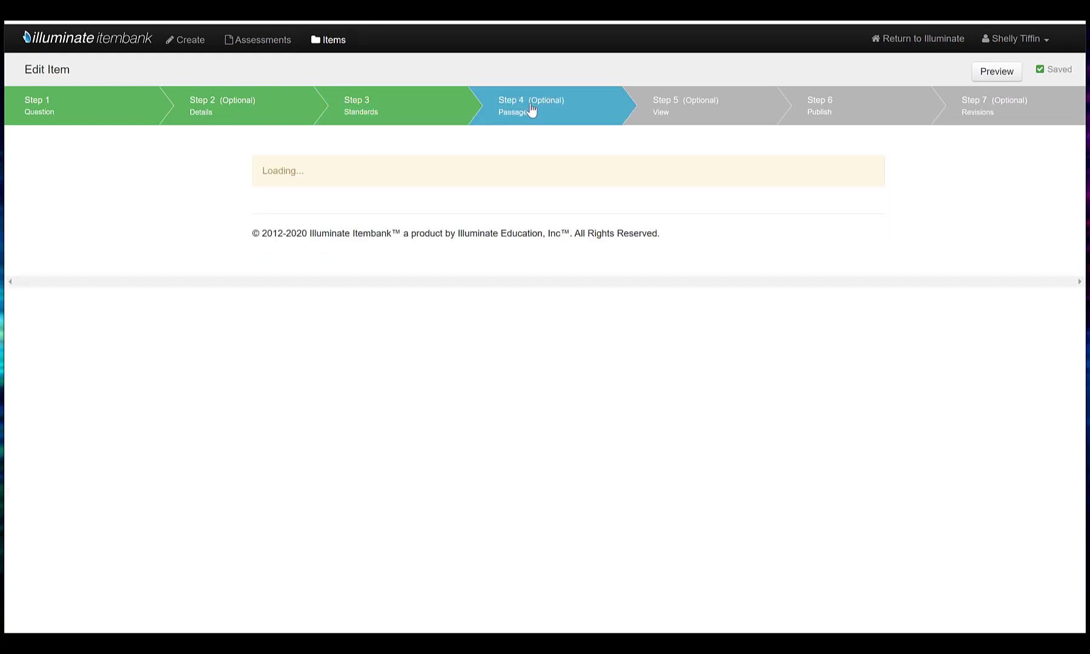
left_click(679, 110)
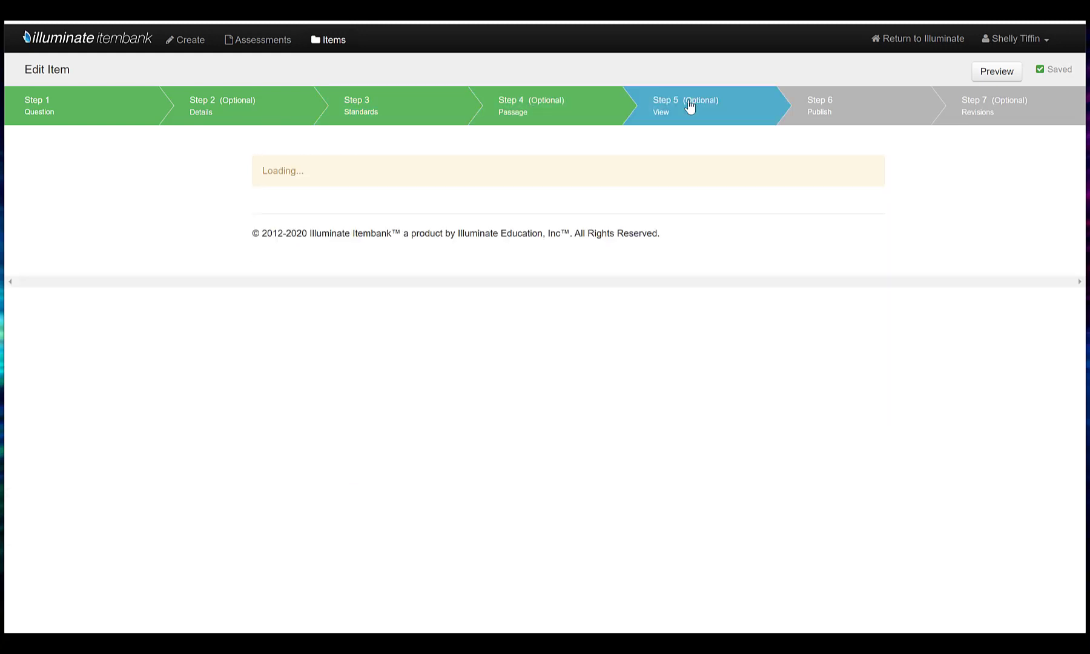
left_click(813, 107)
left_click(278, 236)
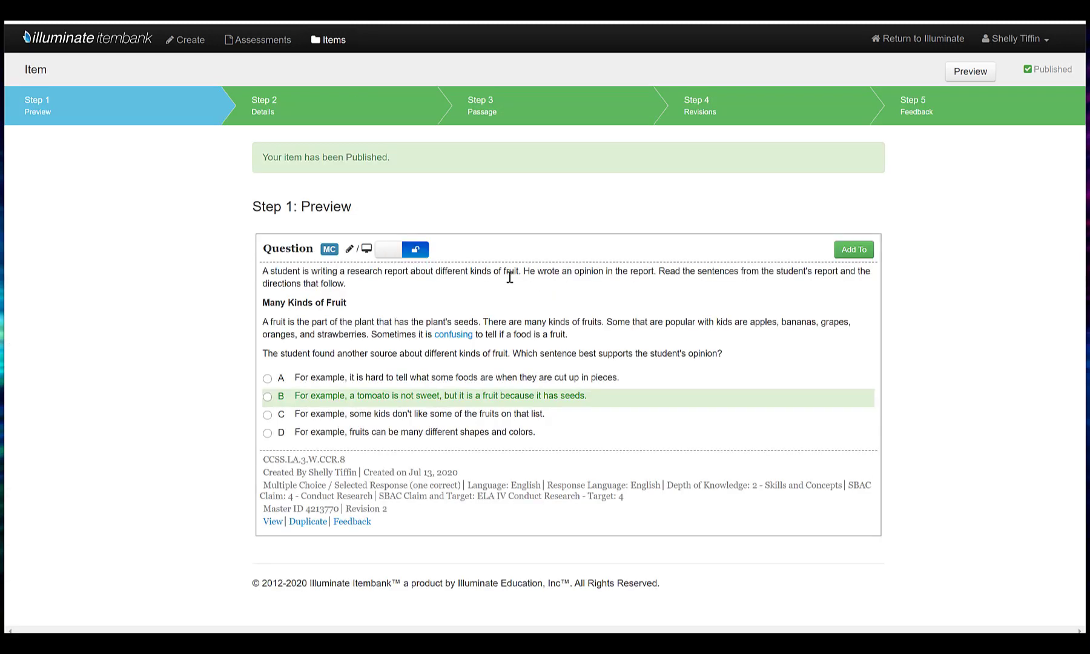